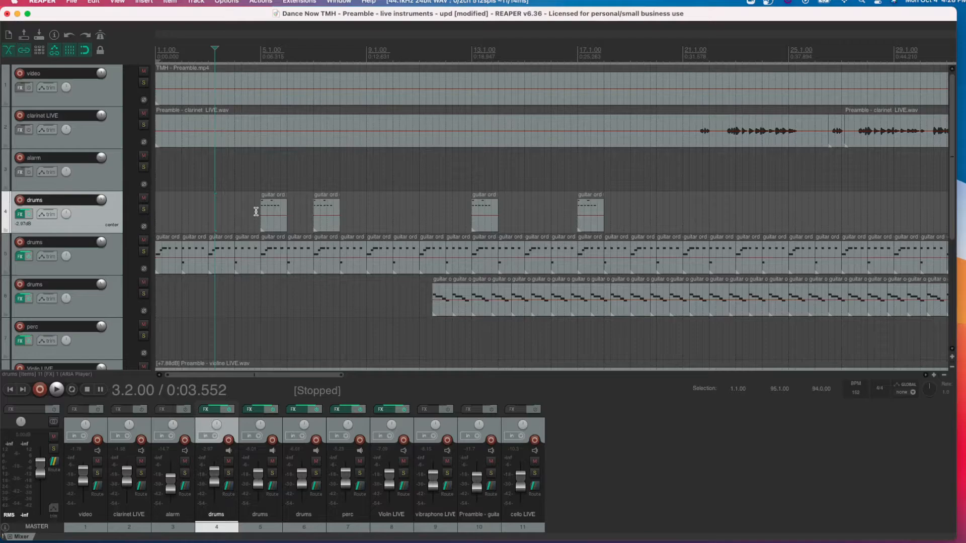
# - Look through the project's tracks from the video track down to the cello LIVE track
pyautogui.scroll(-5, 85, 268)
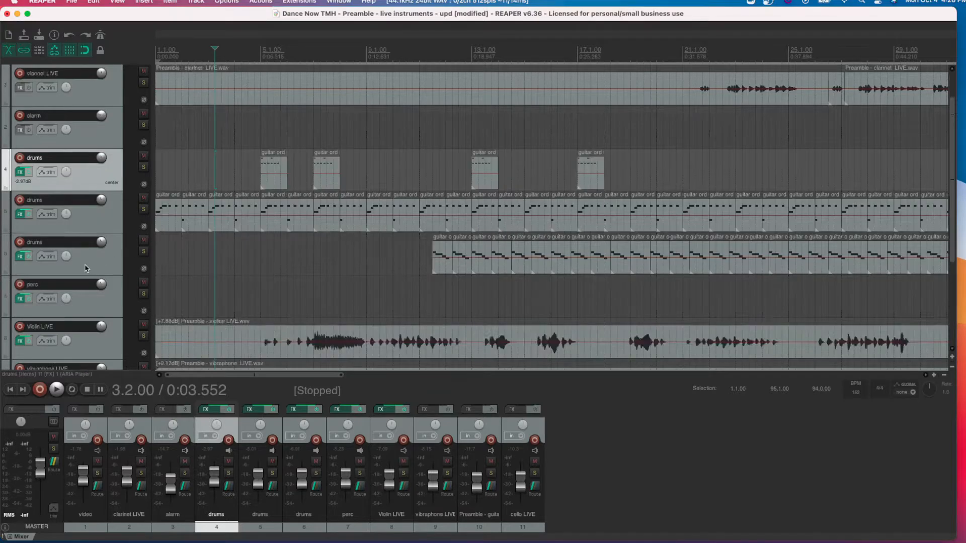
pyautogui.scroll(4, 85, 269)
pyautogui.scroll(1, 86, 268)
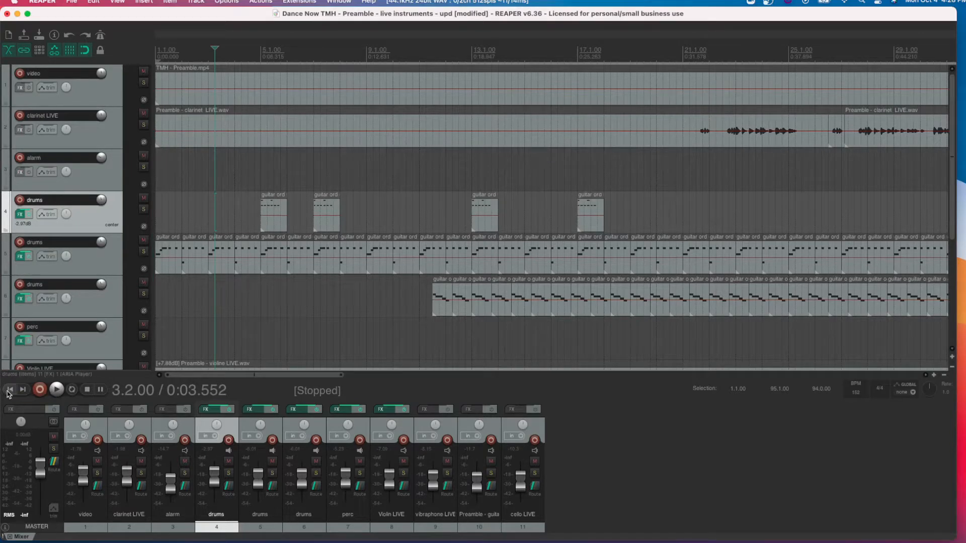
pyautogui.scroll(-9, 50, 229)
pyautogui.scroll(8, 70, 146)
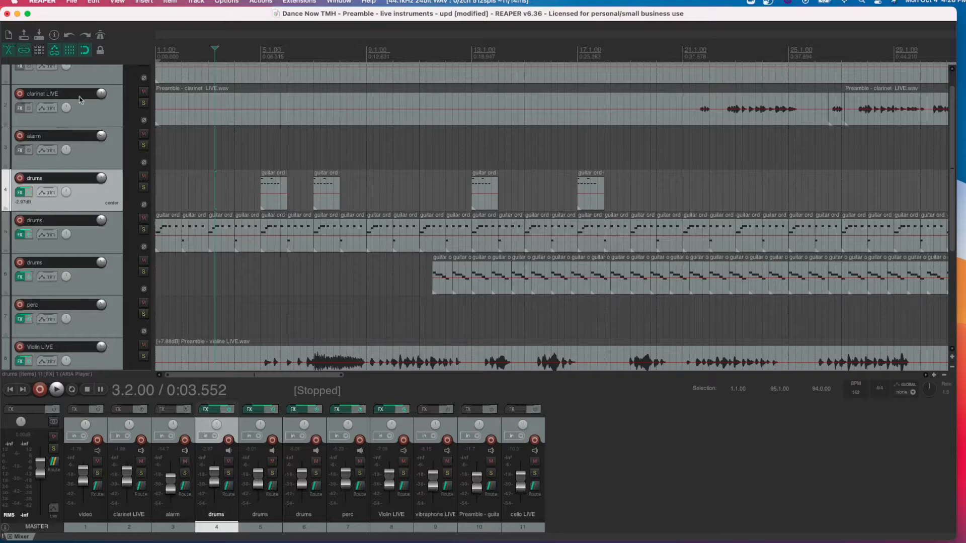
pyautogui.scroll(-5, 59, 105)
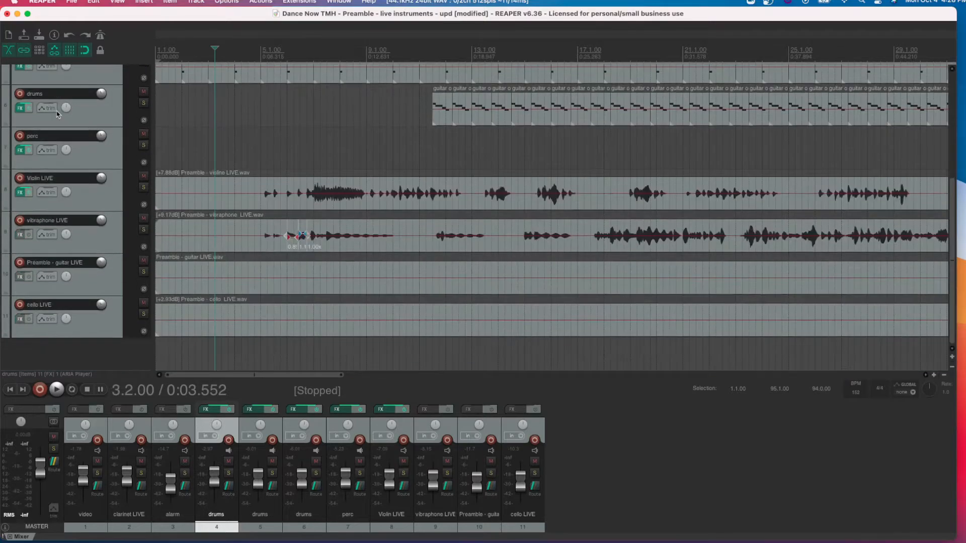
pyautogui.scroll(5, 57, 114)
pyautogui.scroll(-2, 57, 114)
pyautogui.scroll(3, 57, 114)
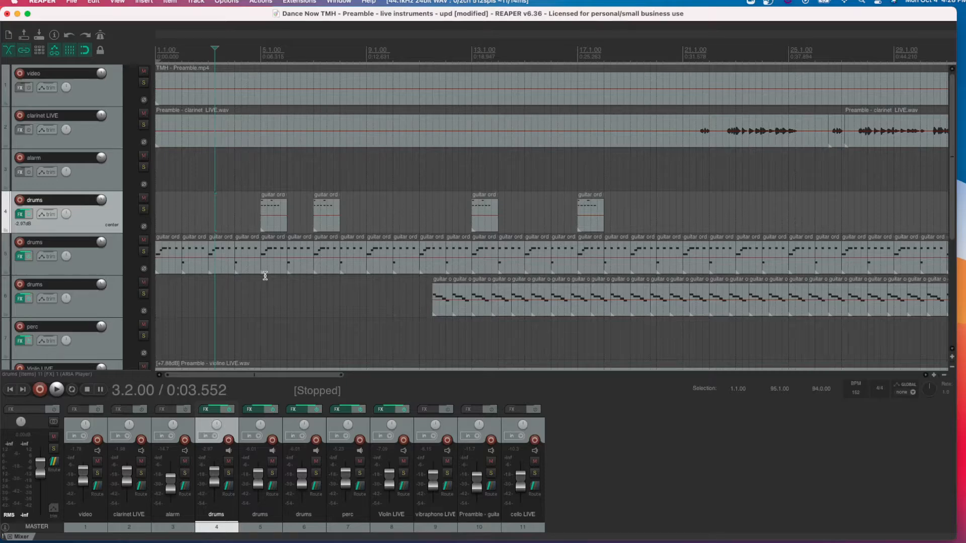
# - Hide the mixer so the arrangement and its eleven tracks use the full window height
pyautogui.scroll(-3, 265, 275)
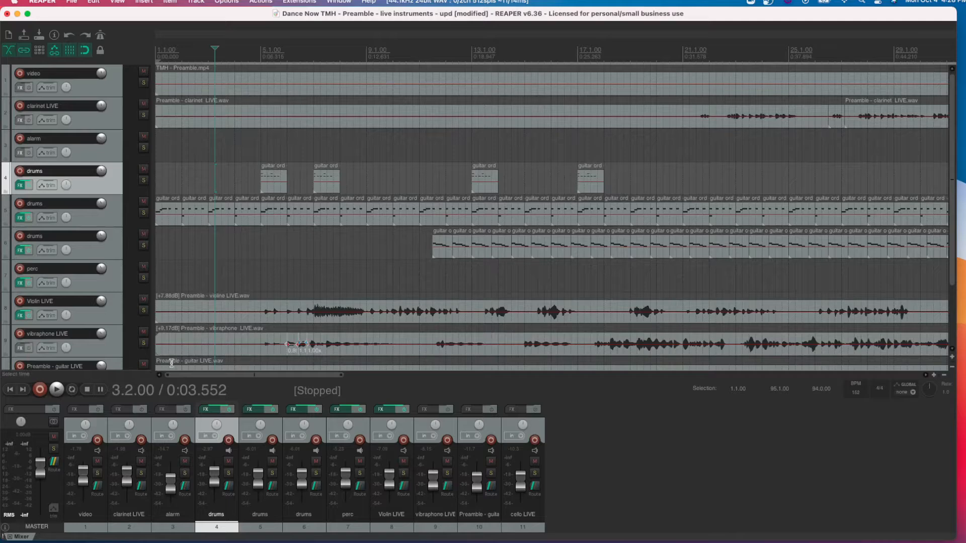
pyautogui.click(117, 1)
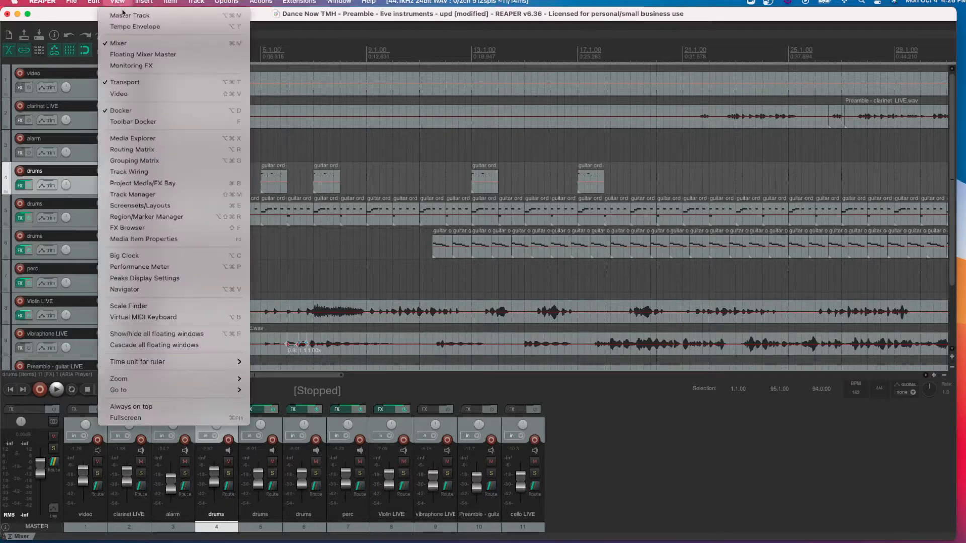
pyautogui.click(128, 41)
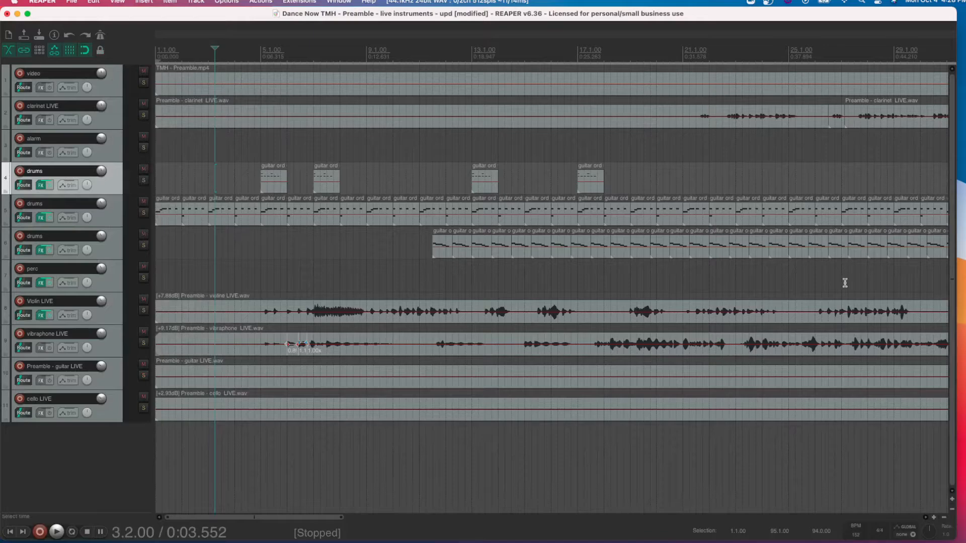
pyautogui.scroll(2, 848, 287)
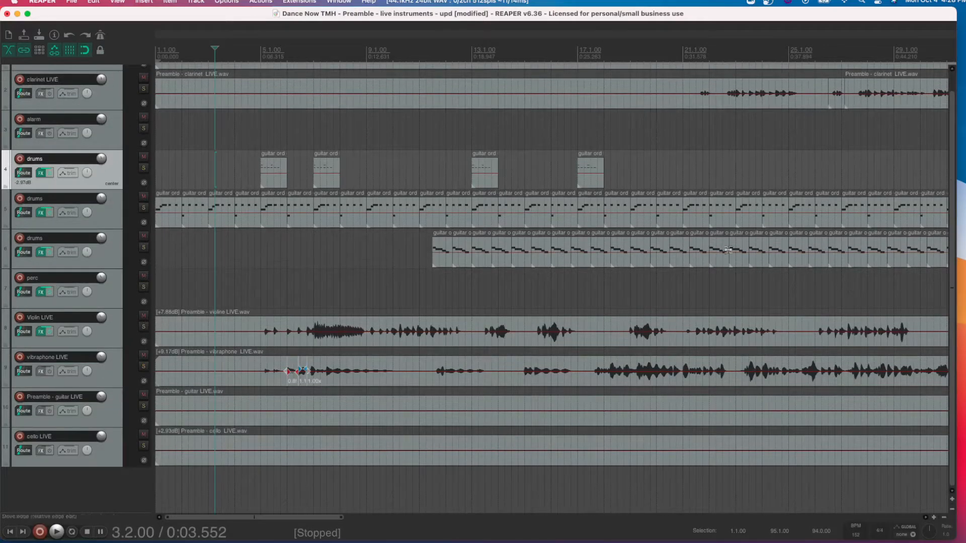
pyautogui.scroll(2, 144, 318)
pyautogui.scroll(-1, 143, 318)
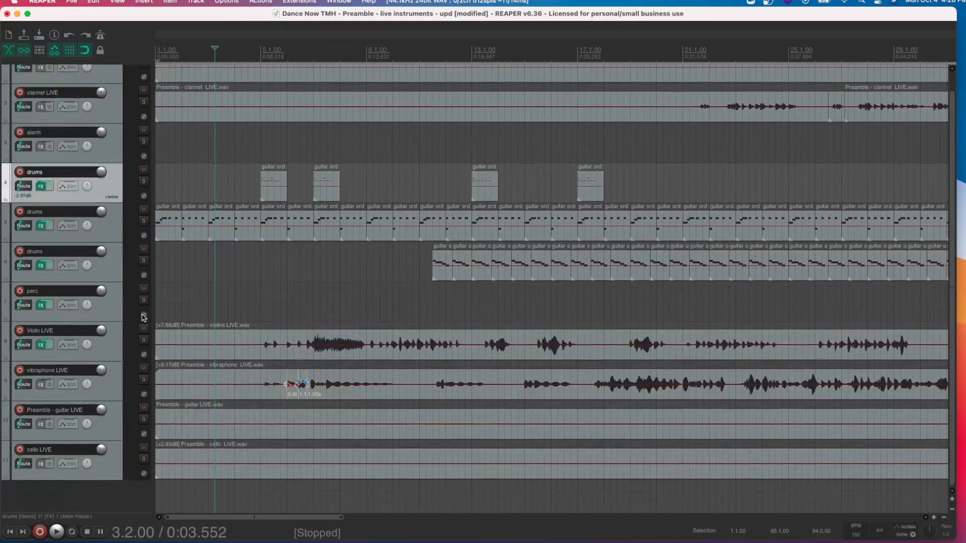
pyautogui.scroll(1, 144, 318)
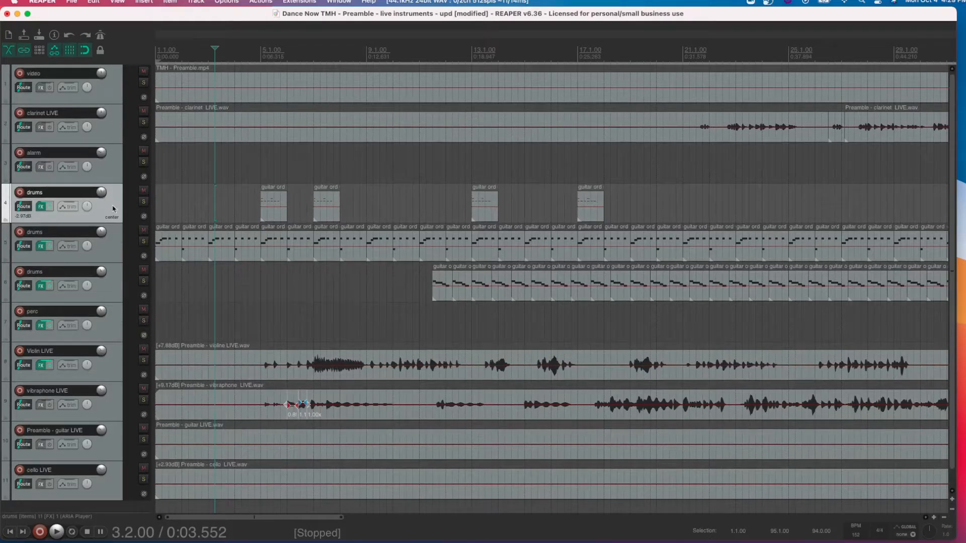
# - Play the project from the start through about measure 20 and stop playback
pyautogui.click(10, 531)
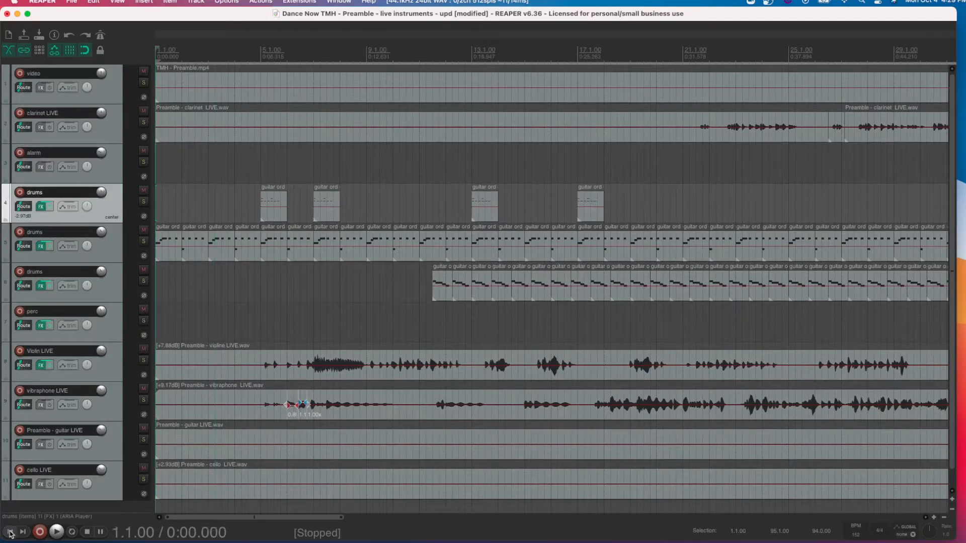
pyautogui.press('space')
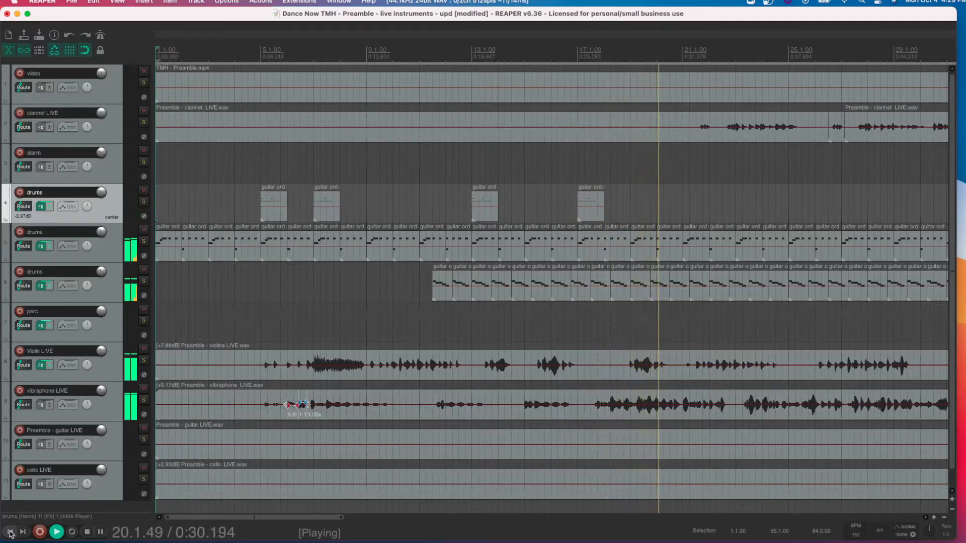
pyautogui.press('space')
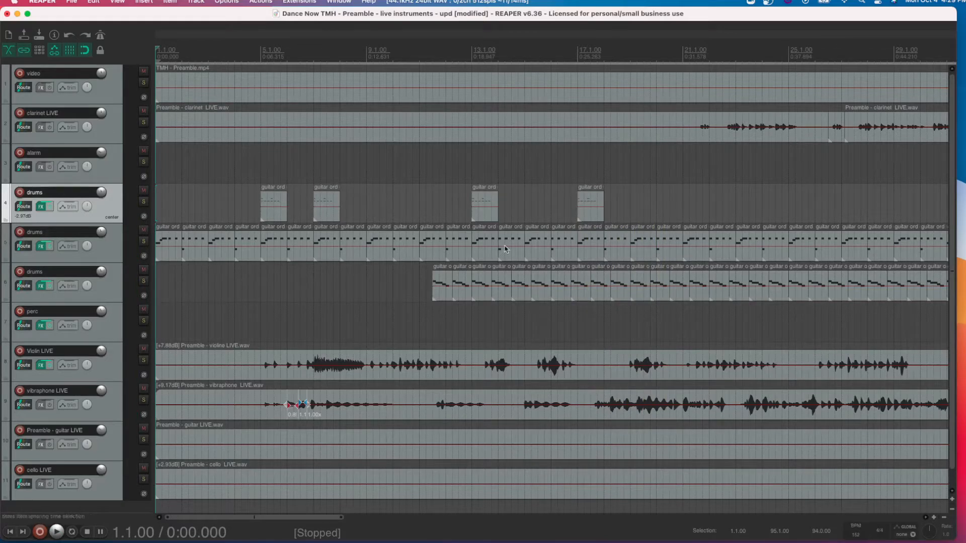
# - Place the edit cursor at measure 5, play the passage from there and stop playback
pyautogui.click(263, 50)
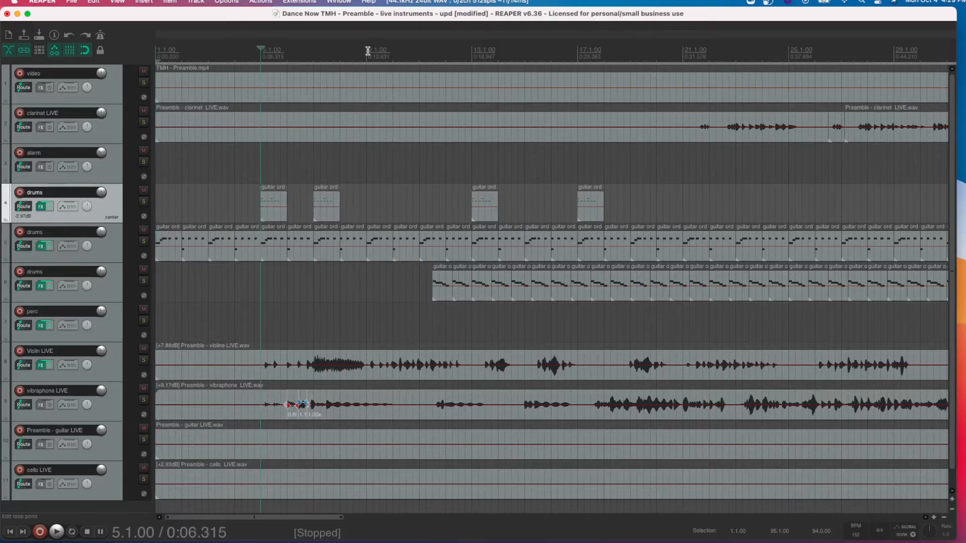
pyautogui.scroll(2, 368, 51)
pyautogui.scroll(1, 368, 51)
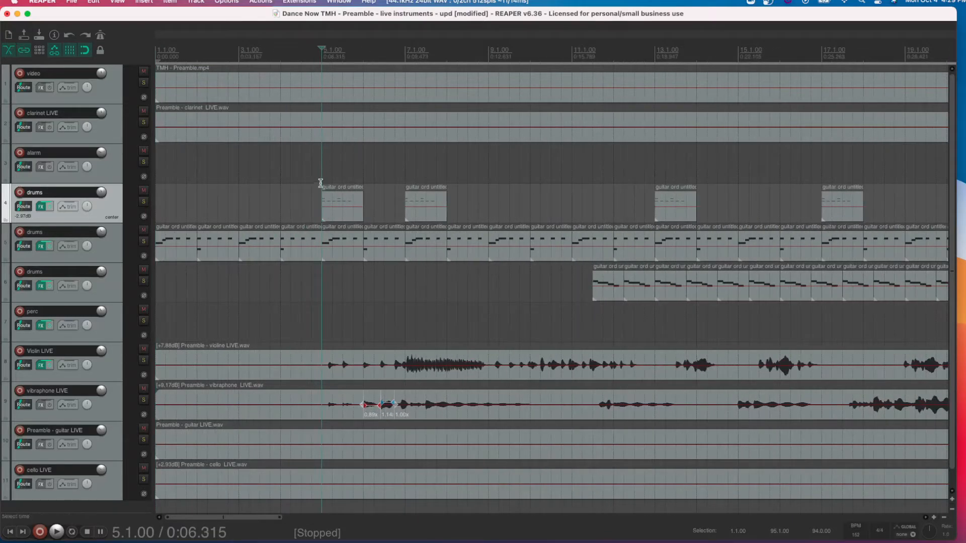
pyautogui.press('space')
pyautogui.press('space')
# - Move the three drums tracks and perc to the end of the track list, and vibraphone LIVE below cello LIVE without folder nesting
pyautogui.keyDown('shift'); pyautogui.click(111, 326); pyautogui.keyUp('shift')
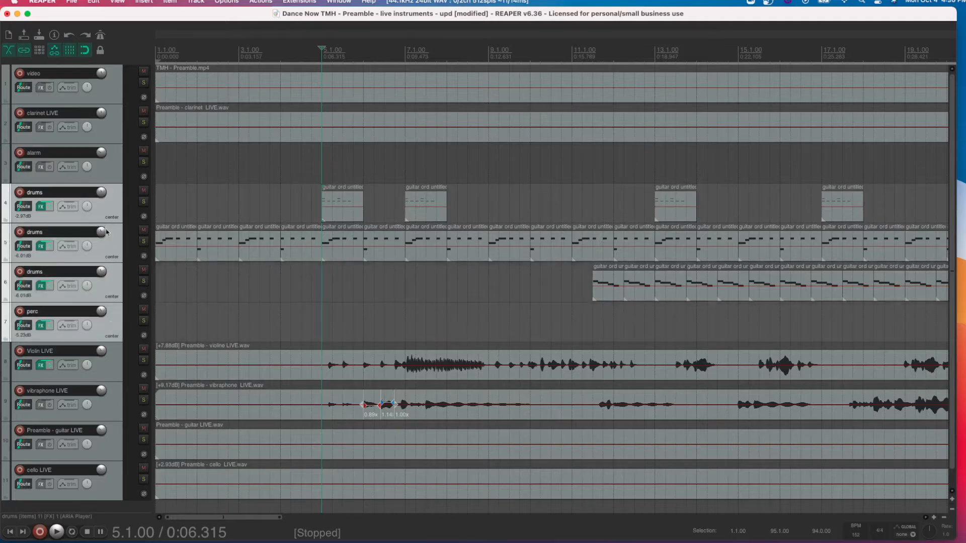
pyautogui.moveTo(111, 210); pyautogui.dragTo(100, 495)
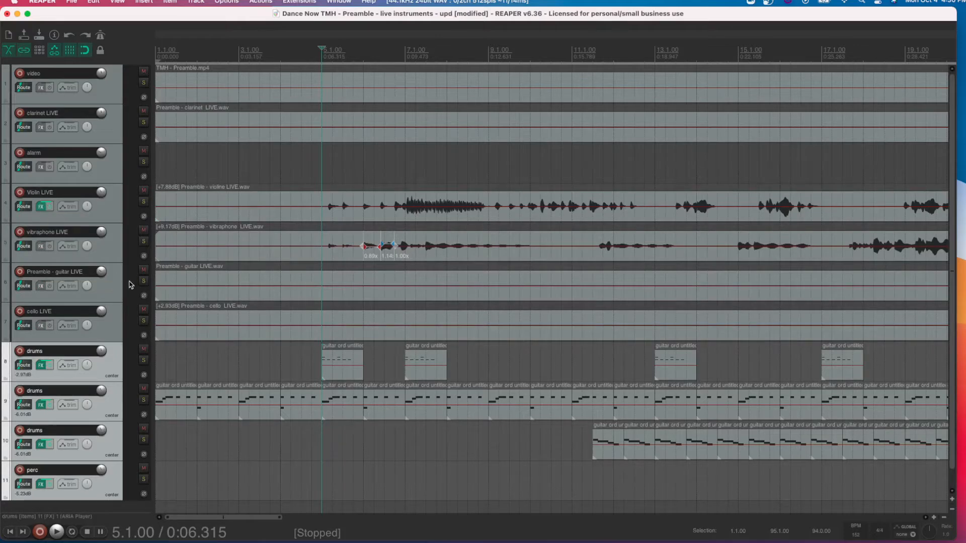
pyautogui.click(114, 291)
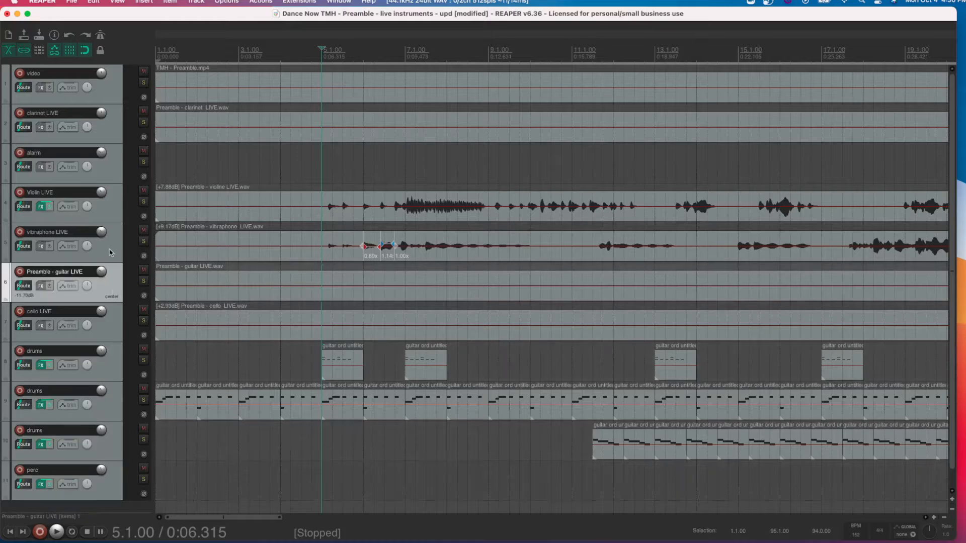
pyautogui.moveTo(111, 253); pyautogui.dragTo(107, 332)
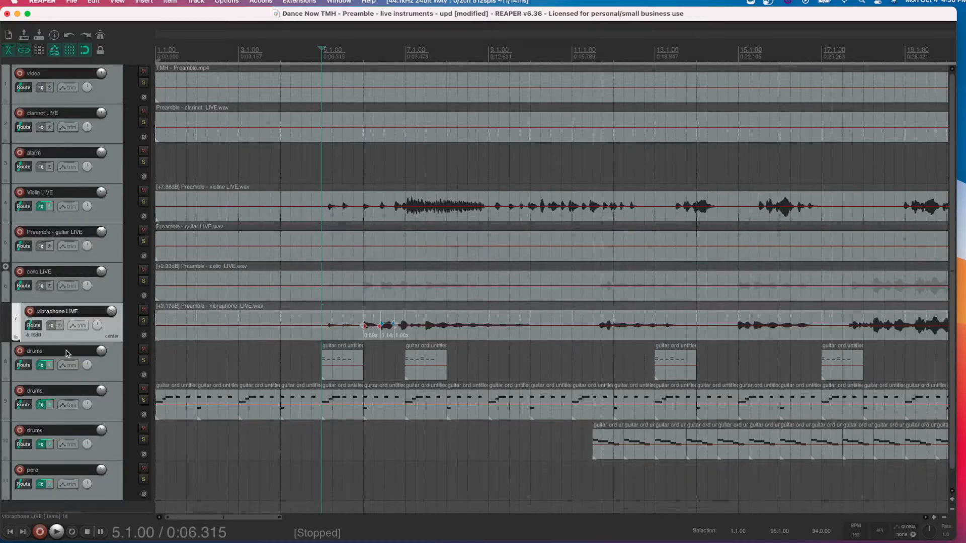
pyautogui.click(6, 301)
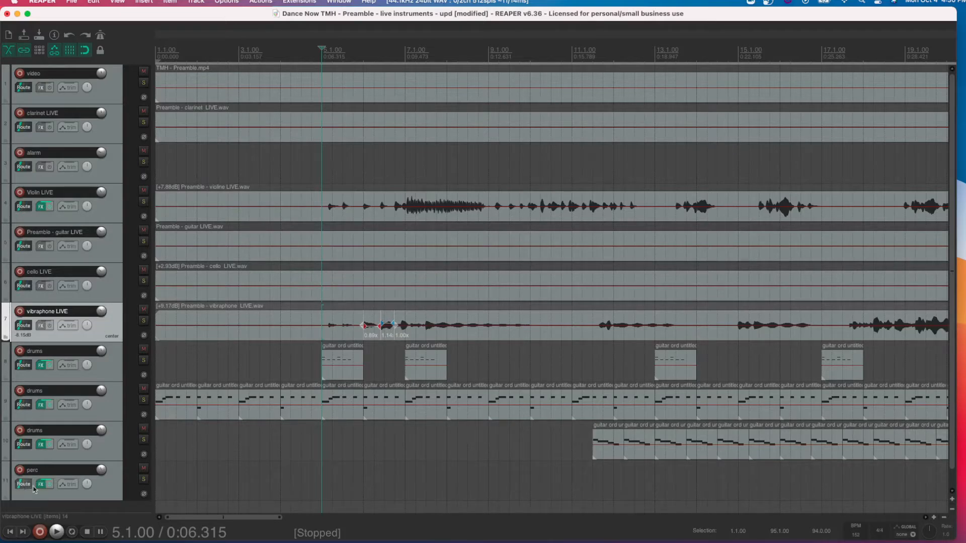
# - Move perc directly above the drums tracks, and place clarinet LIVE below alarm without folder nesting
pyautogui.click(111, 493)
pyautogui.moveTo(111, 493); pyautogui.dragTo(65, 350)
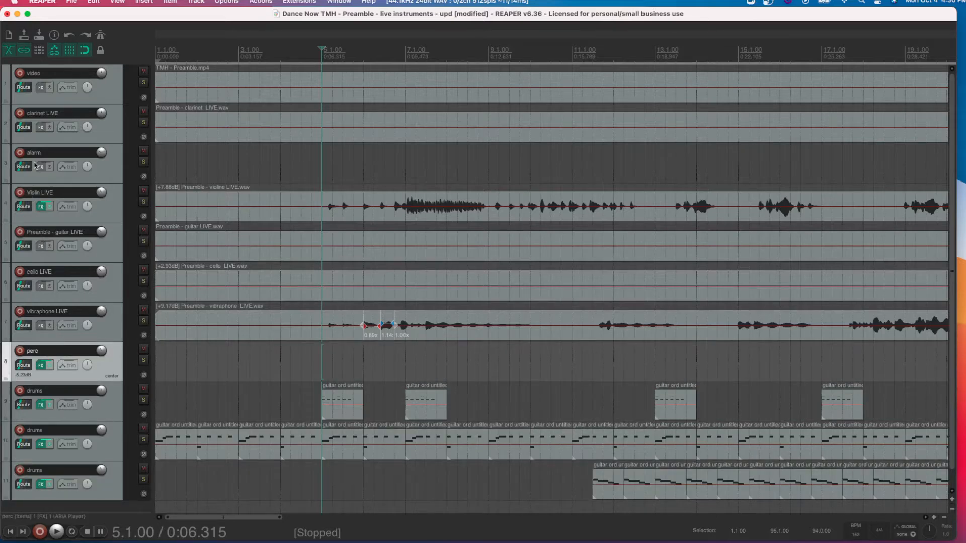
pyautogui.click(114, 127)
pyautogui.moveTo(100, 172); pyautogui.dragTo(100, 172)
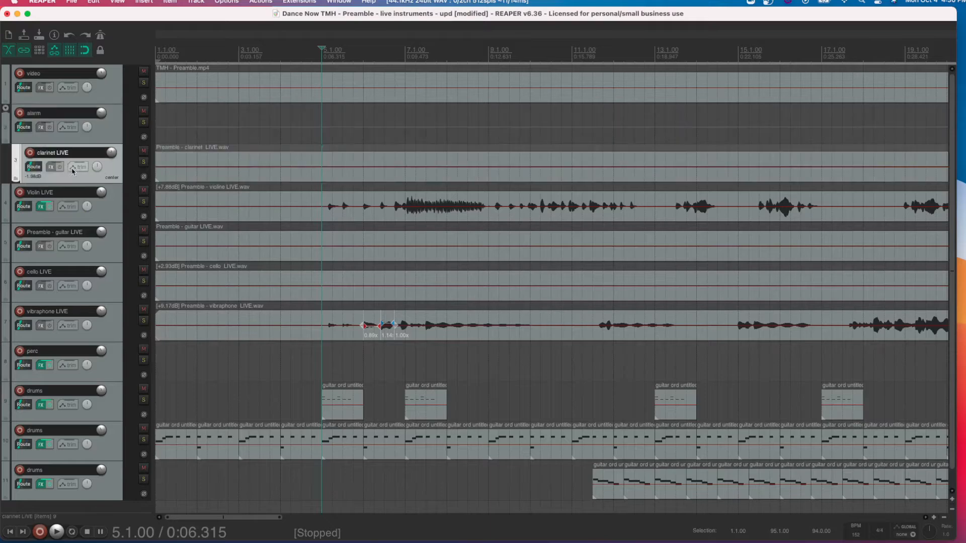
pyautogui.moveTo(6, 142); pyautogui.dragTo(6, 142)
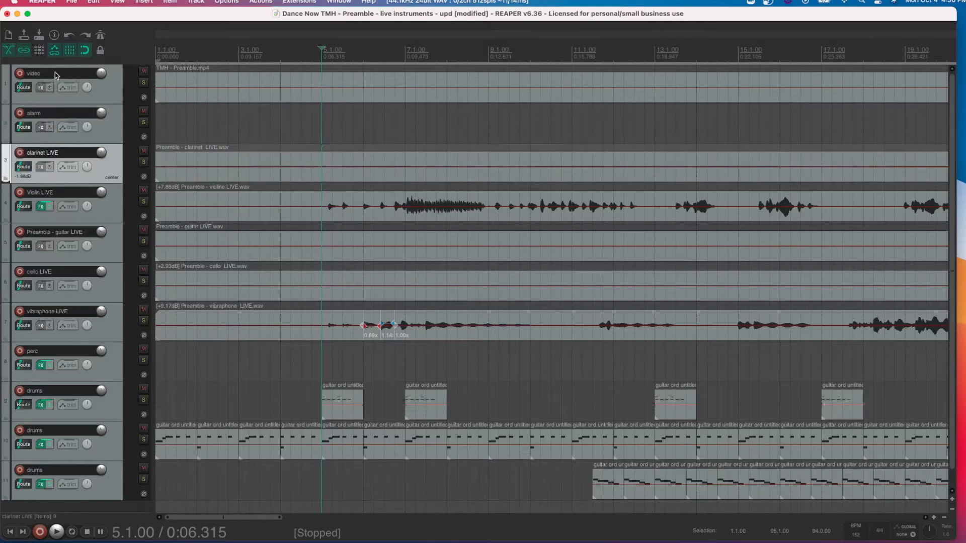
# - Set the perc track and the three drums tracks to one shared random color
pyautogui.click(116, 366)
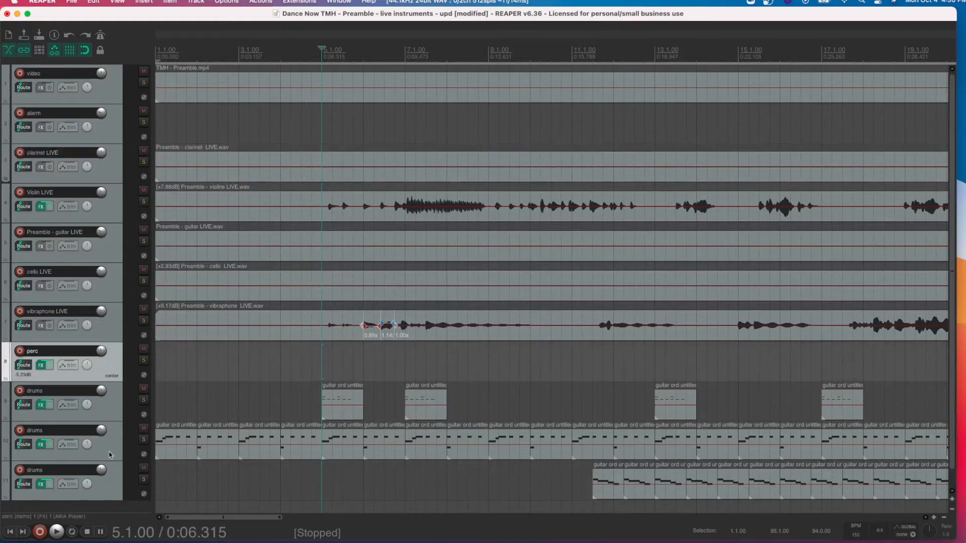
pyautogui.click(112, 413)
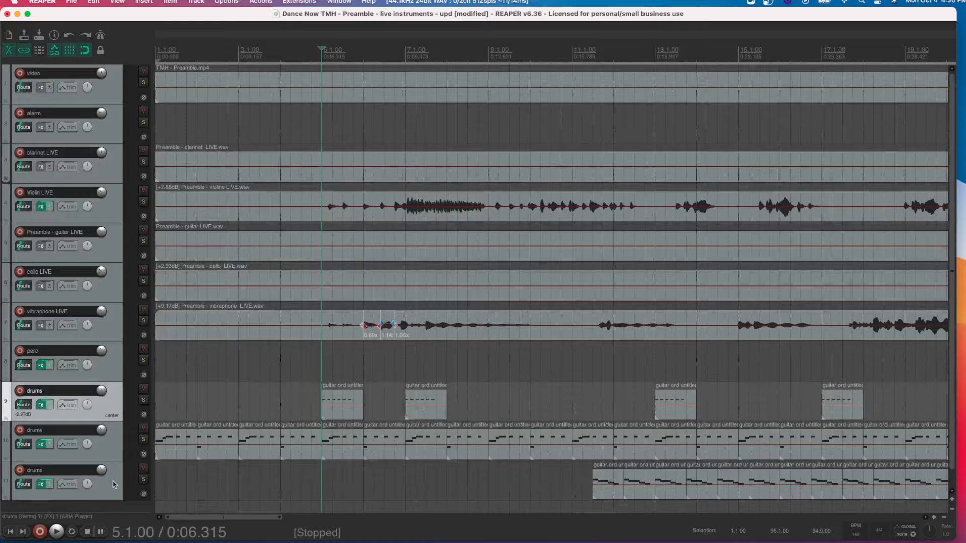
pyautogui.click(113, 376)
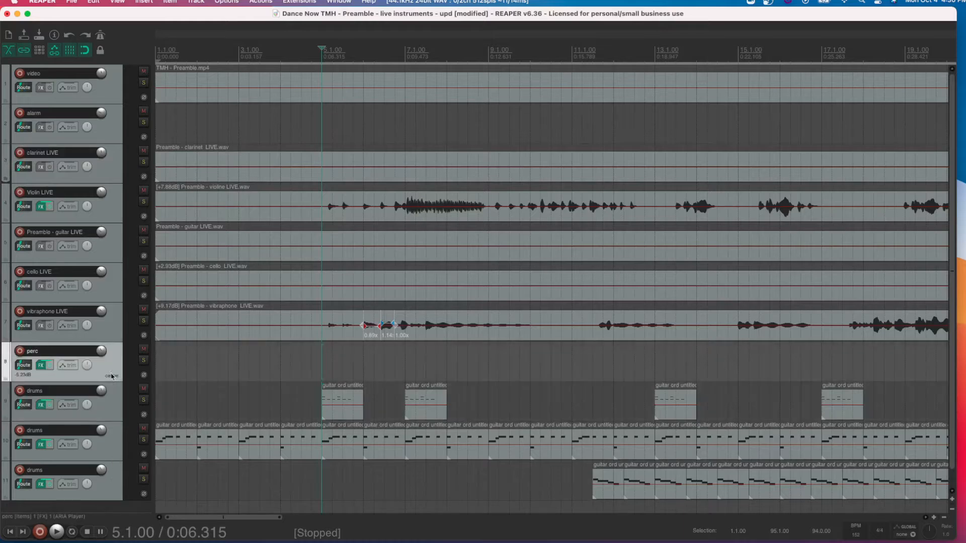
pyautogui.keyDown('shift'); pyautogui.click(113, 478); pyautogui.keyUp('shift')
pyautogui.hotkey('shift', 'c')
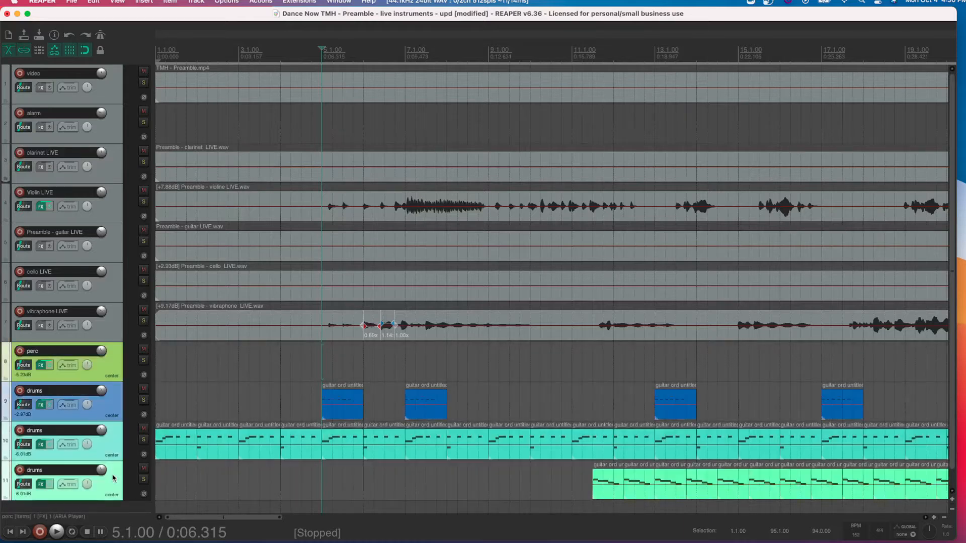
pyautogui.press('super+z')
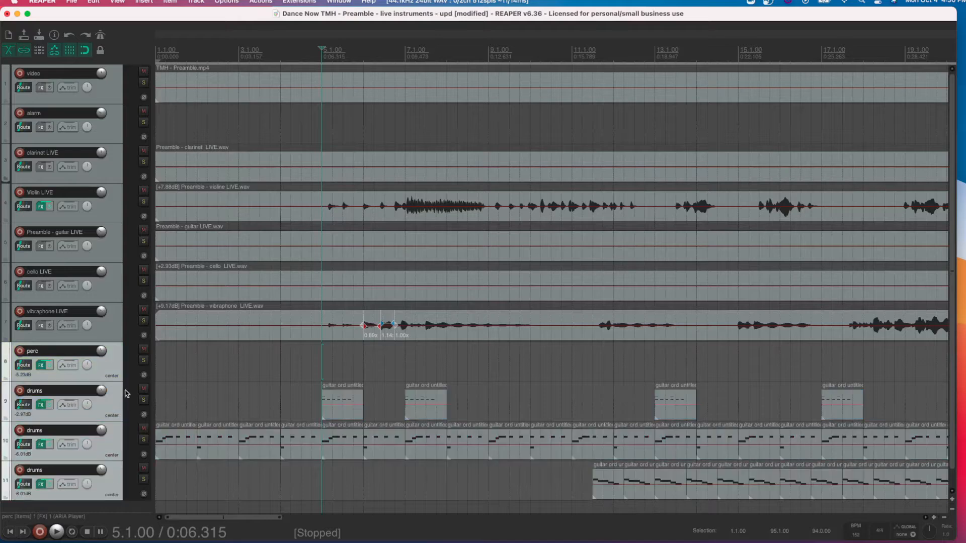
pyautogui.rightClick(110, 370)
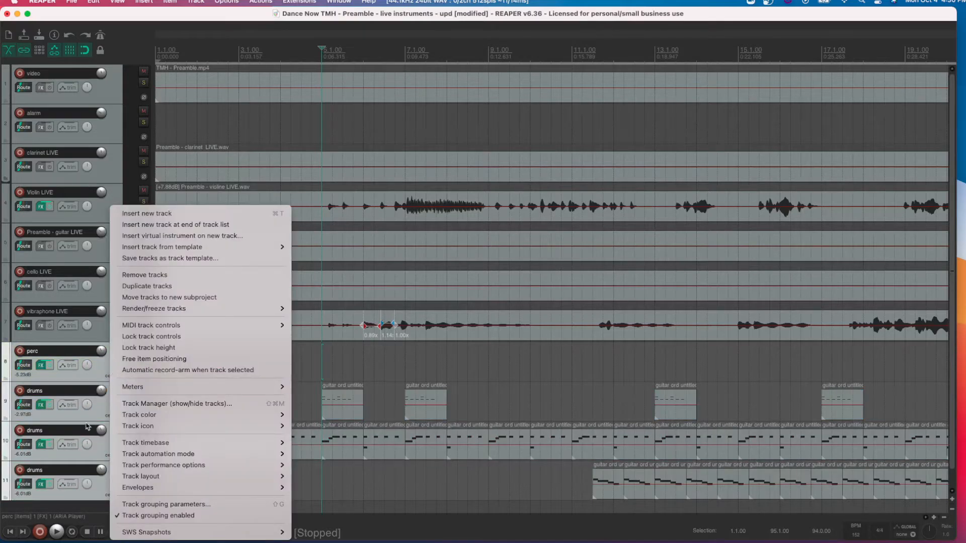
pyautogui.moveTo(181, 415)
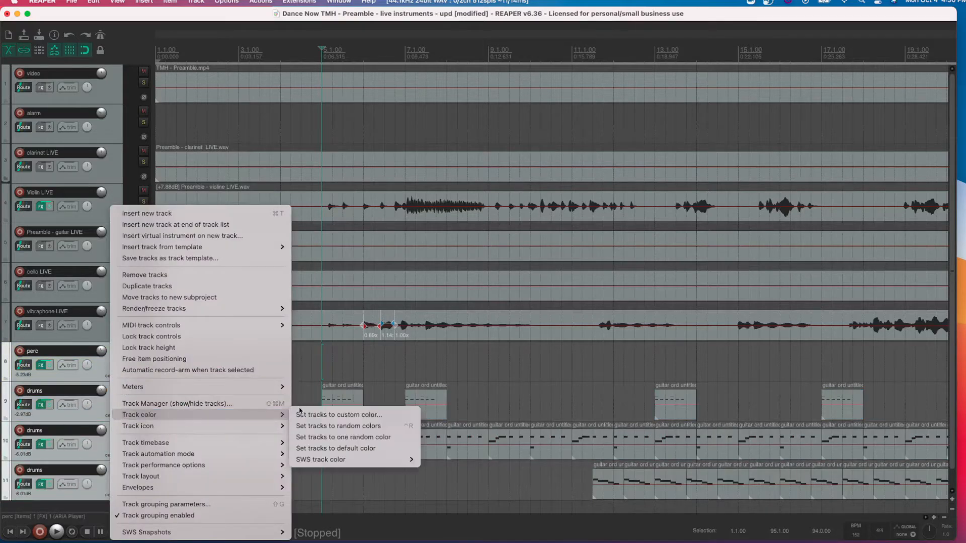
pyautogui.click(312, 437)
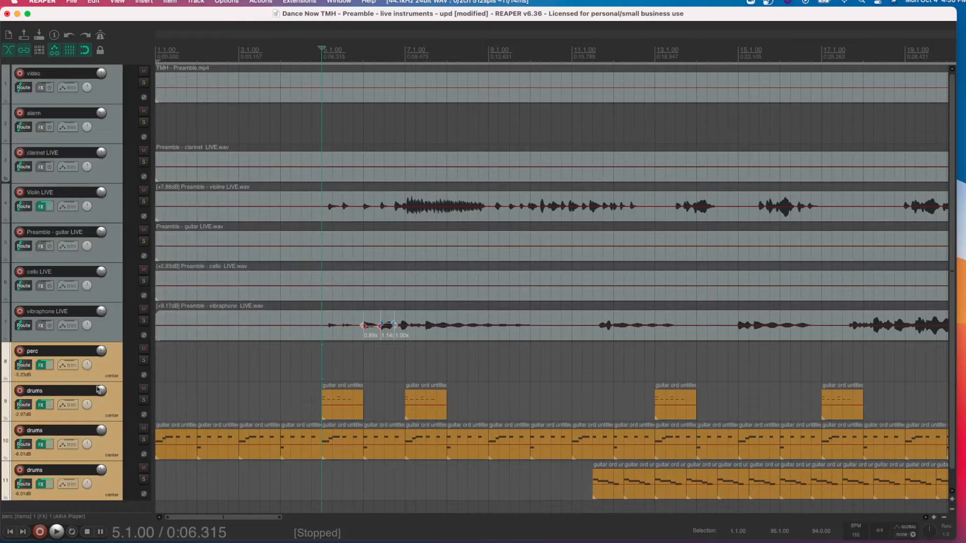
# - Give the vibraphone LIVE, cello LIVE and Preamble - guitar LIVE tracks each their own random color
pyautogui.click(110, 330)
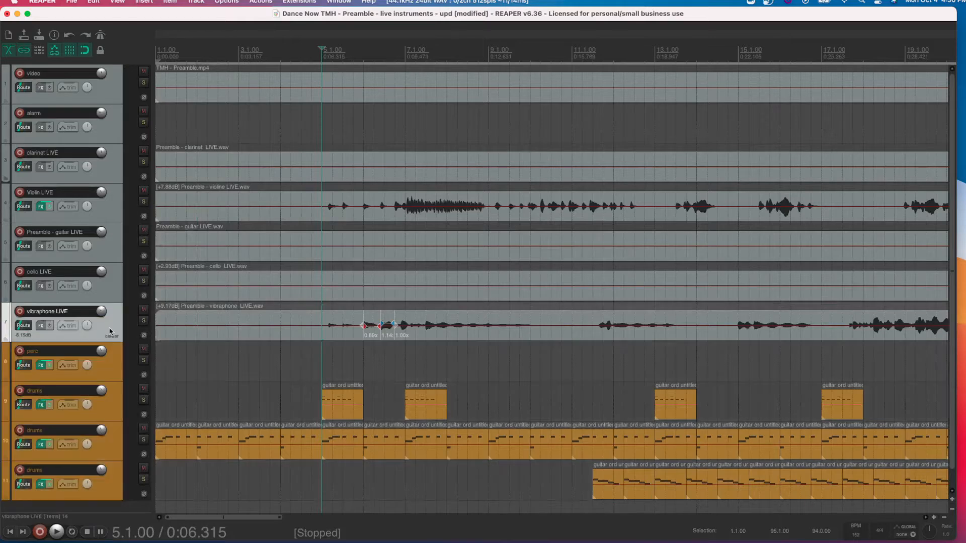
pyautogui.rightClick(111, 330)
pyautogui.click(102, 331)
pyautogui.press('c')
pyautogui.click(112, 285)
pyautogui.press('c')
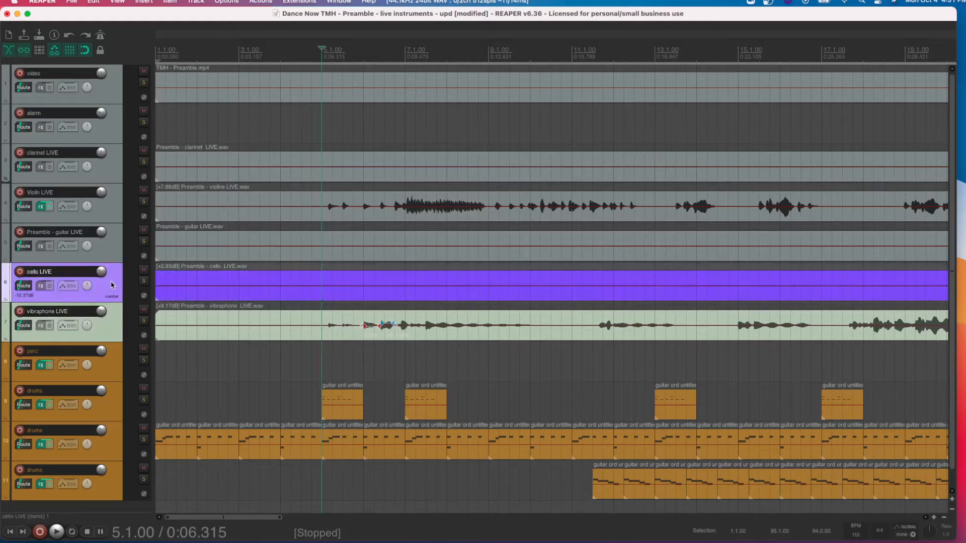
pyautogui.click(107, 251)
pyautogui.press('c')
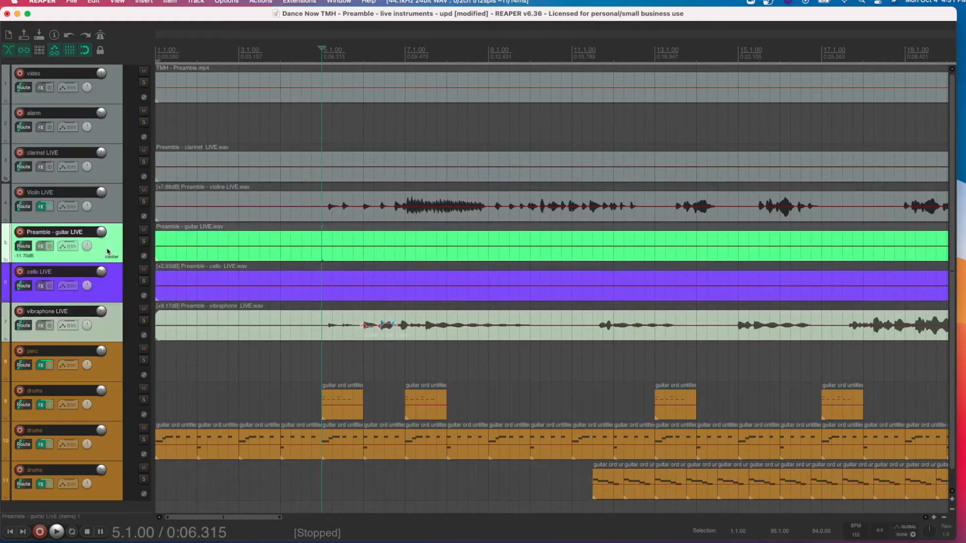
# - Give the Violin LIVE and clarinet LIVE tracks their own random colors, re-rolling the clarinet's until it is turquoise
pyautogui.click(111, 219)
pyautogui.press('c')
pyautogui.click(112, 172)
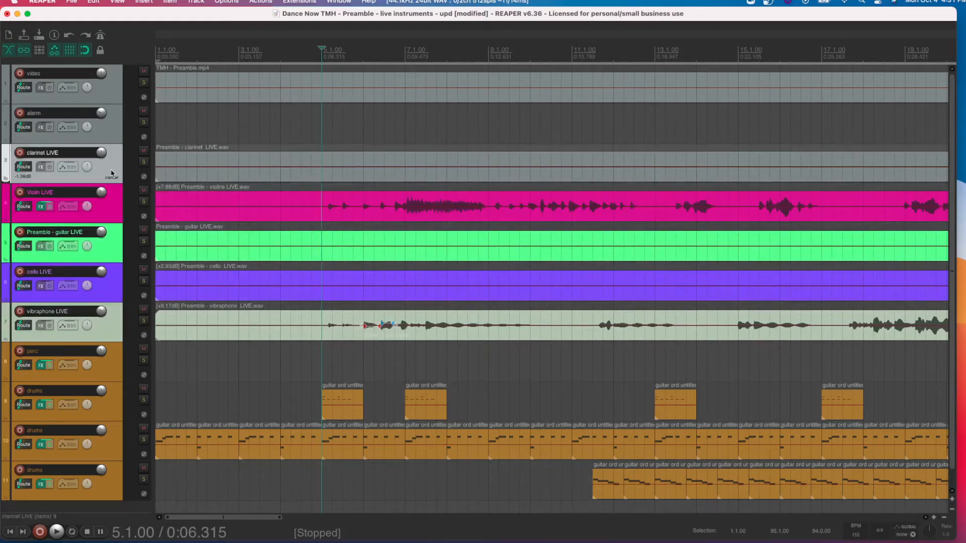
pyautogui.press('c')
pyautogui.hscroll(2, 144, 176)
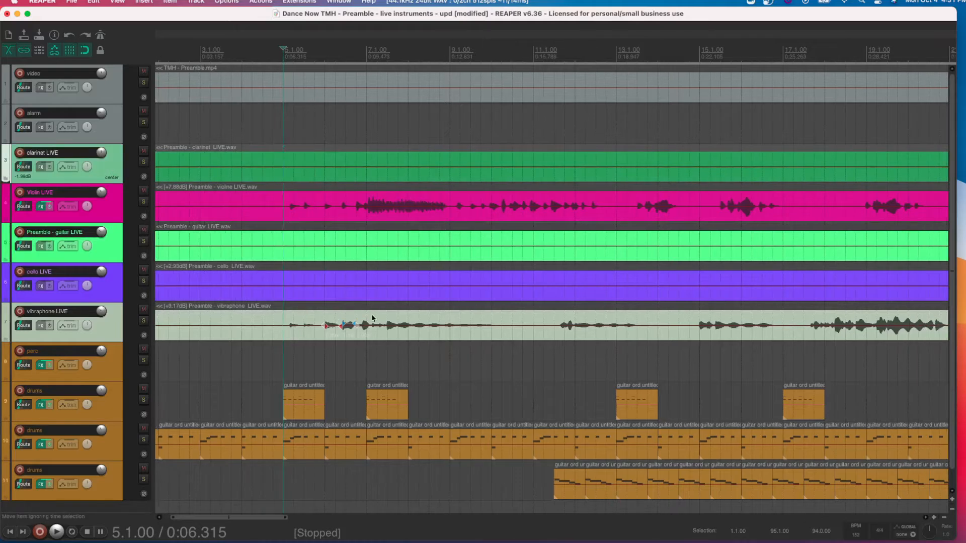
pyautogui.press('c')
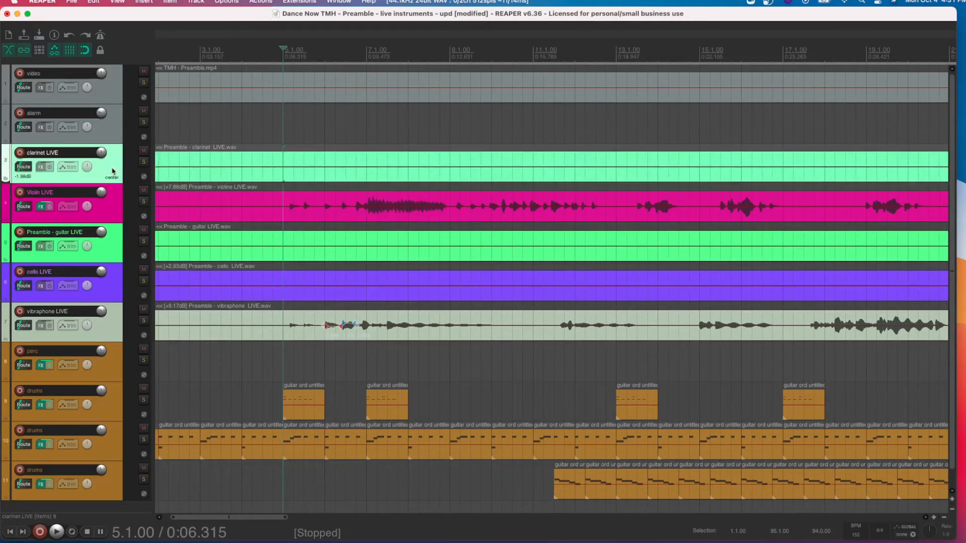
pyautogui.press('c')
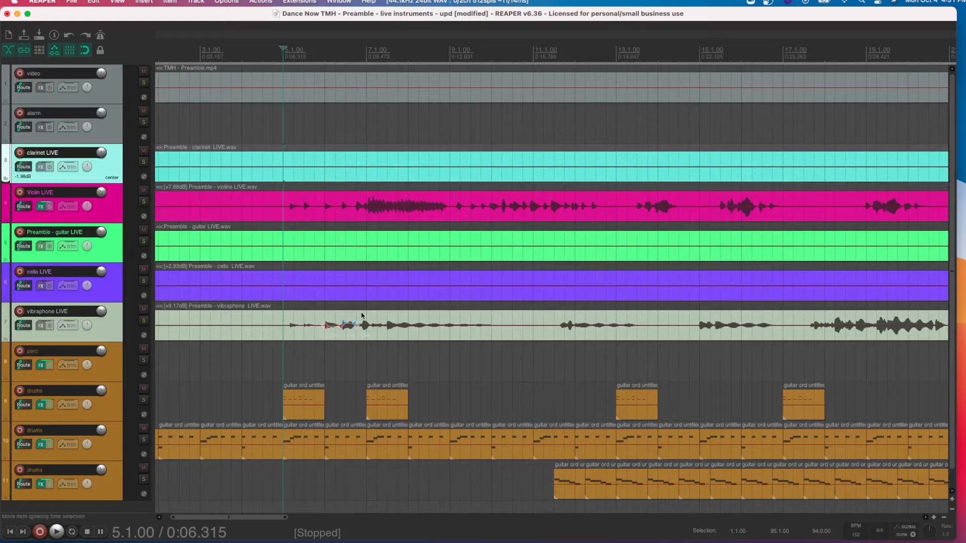
pyautogui.hscroll(6, 503, 318)
pyautogui.click(745, 376)
pyautogui.click(777, 172)
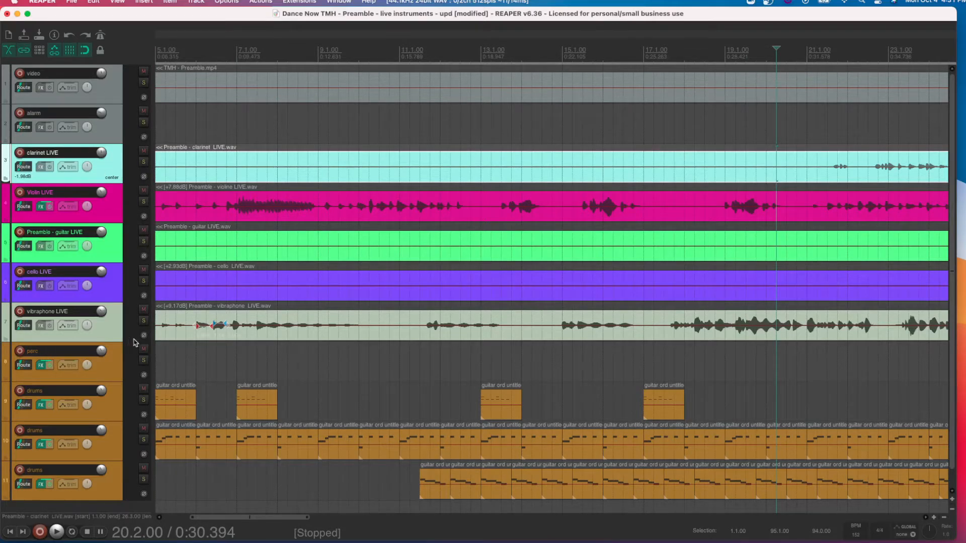
pyautogui.hscroll(-5, 185, 355)
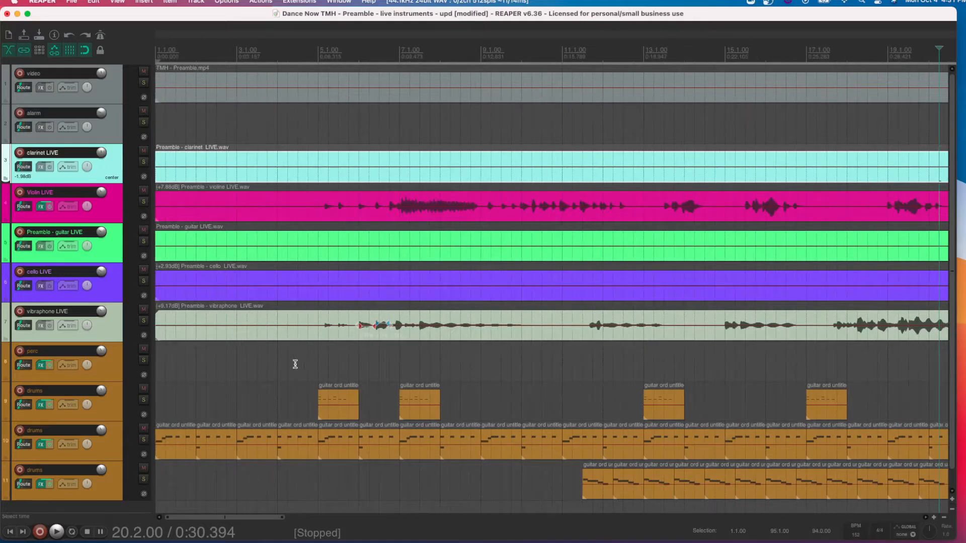
# - Add a marker at 5.1.00, where the violin comes in, and name it "violin entrance"
pyautogui.click(318, 367)
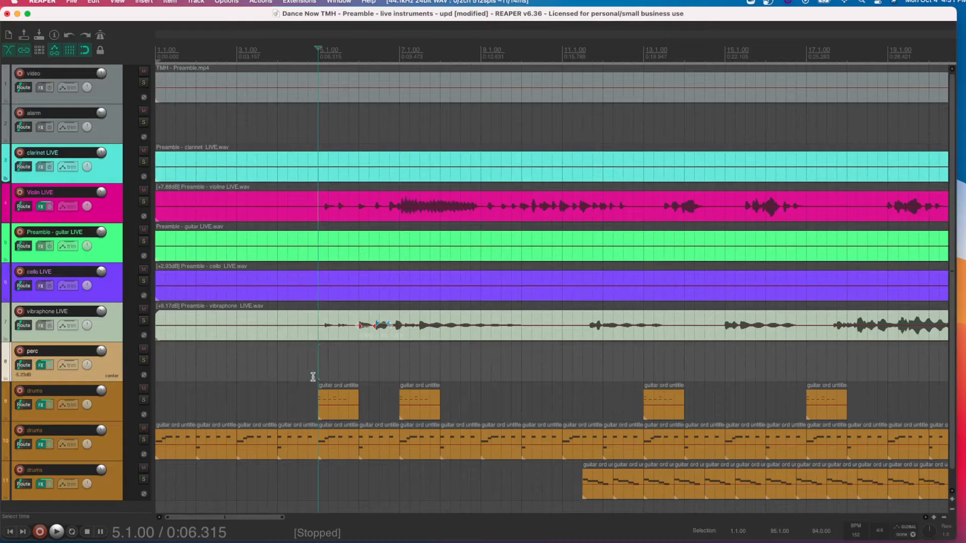
pyautogui.press('space')
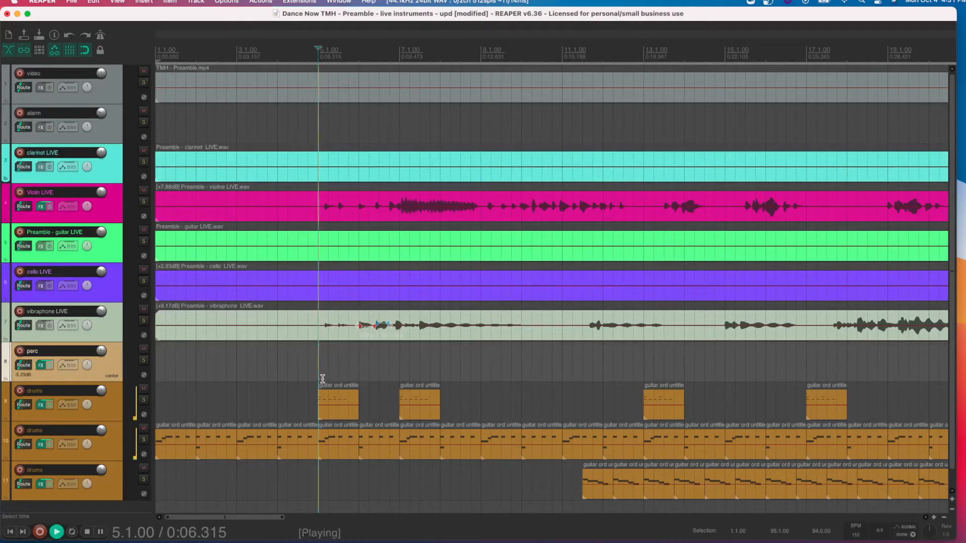
pyautogui.press('space')
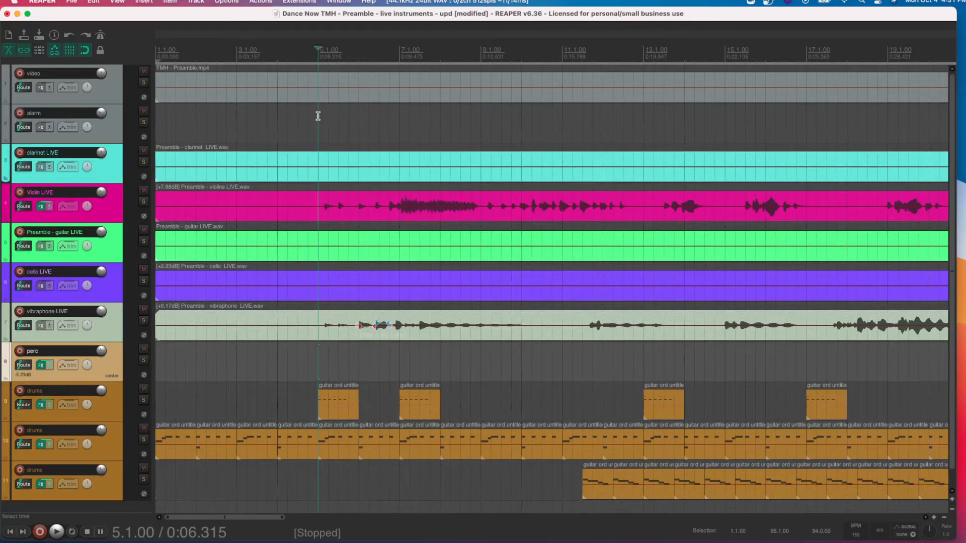
pyautogui.doubleClick(322, 35)
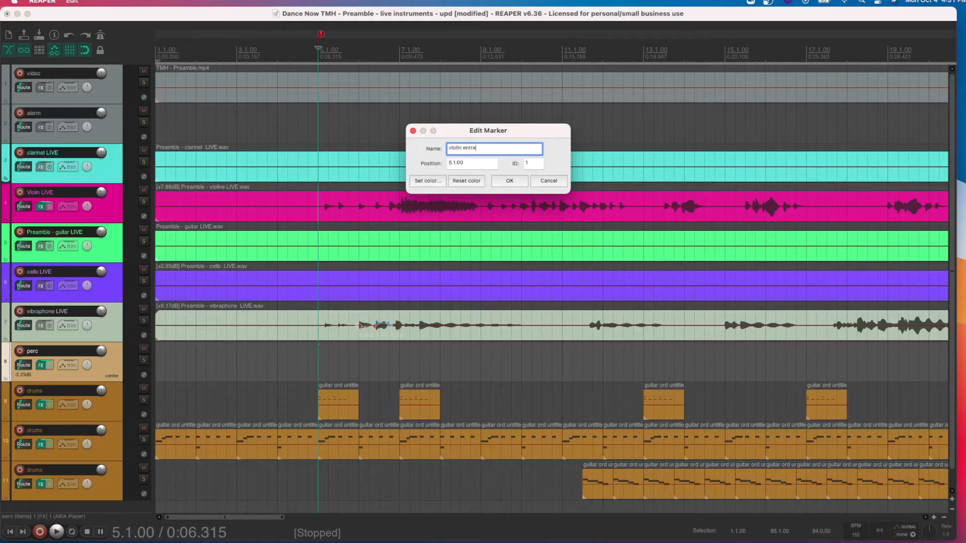
pyautogui.write('violin entrance')
pyautogui.click(509, 181)
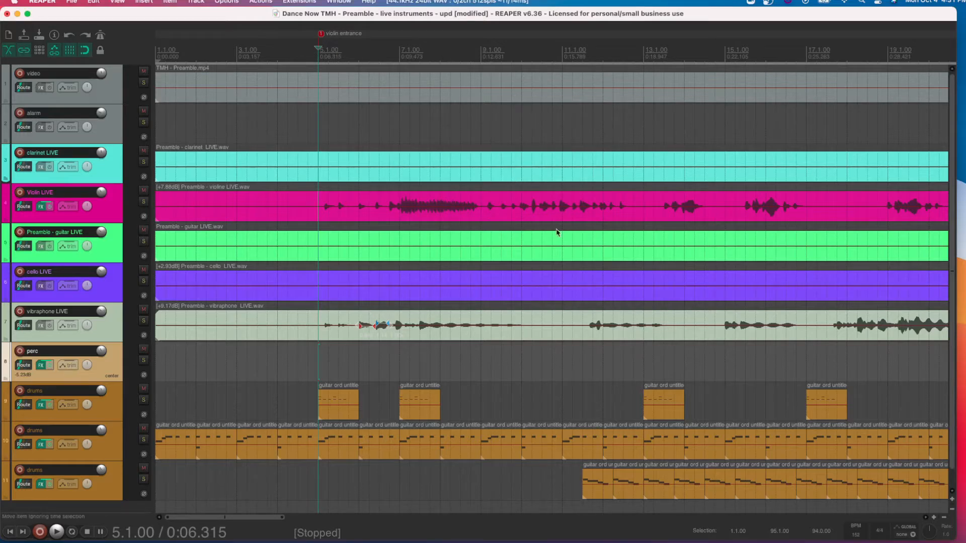
# - Play the song from several positions between measures 9 and 20 to locate the vibraphone's main section
pyautogui.click(479, 378)
pyautogui.press('space')
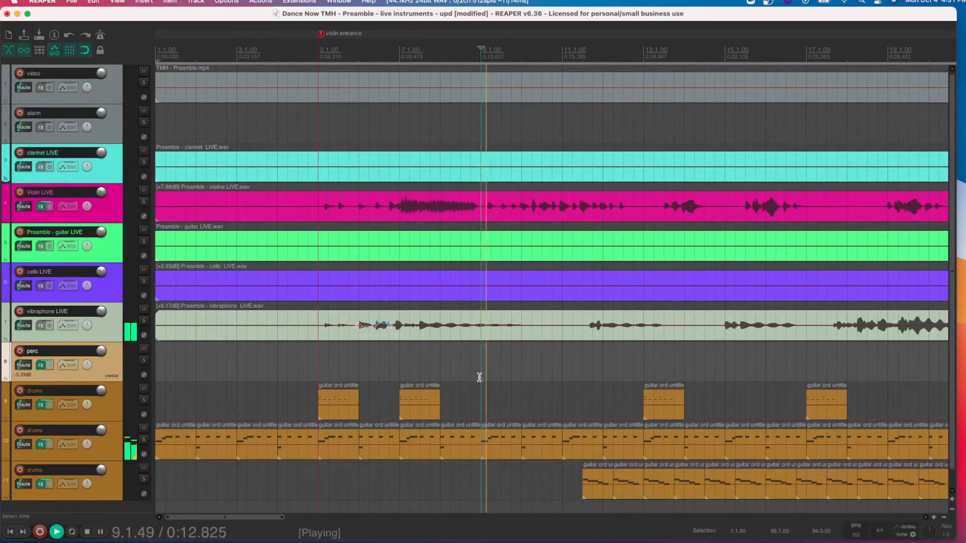
pyautogui.click(603, 380)
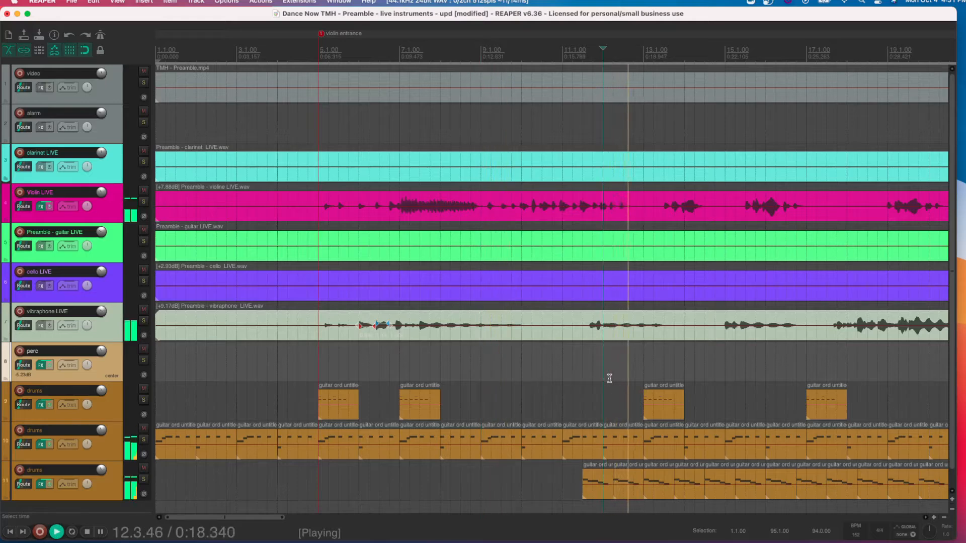
pyautogui.click(755, 377)
pyautogui.click(765, 372)
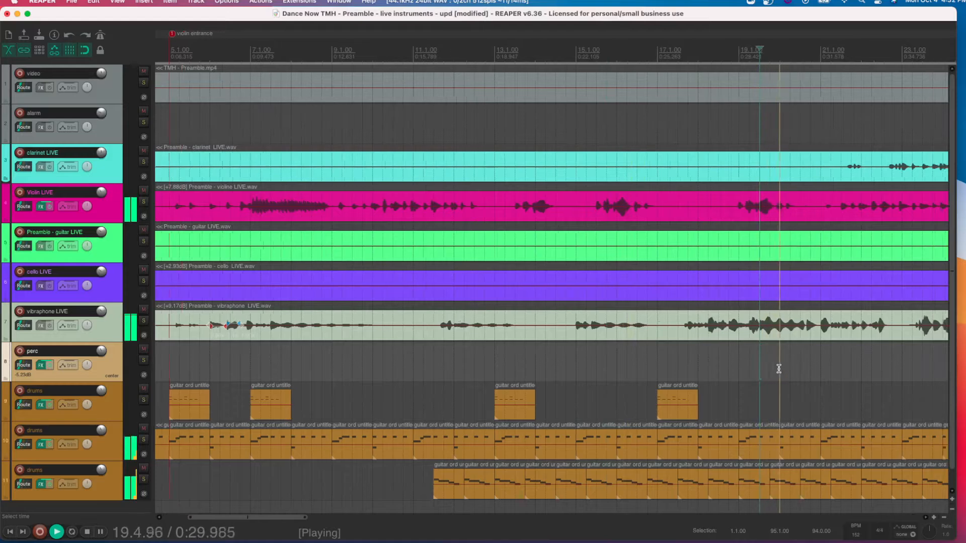
pyautogui.click(743, 363)
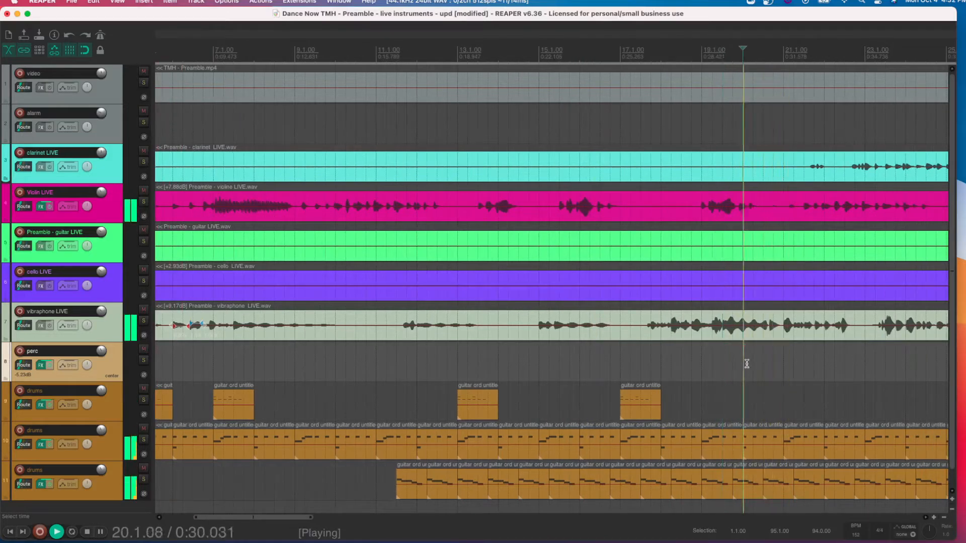
pyautogui.click(702, 366)
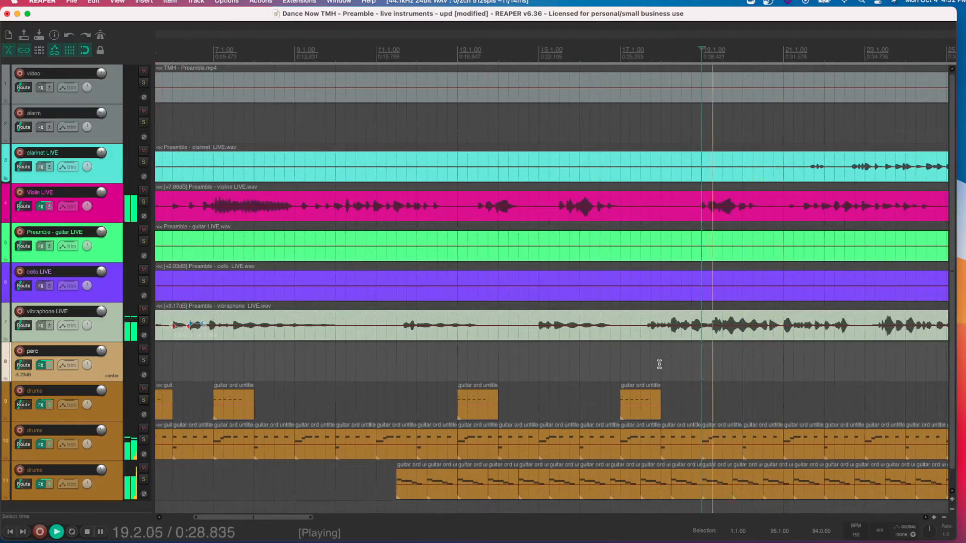
pyautogui.click(654, 364)
# - Stop playback with the edit cursor at 17.1.00 and add a marker there named "vibraphone entrance"
pyautogui.click(621, 362)
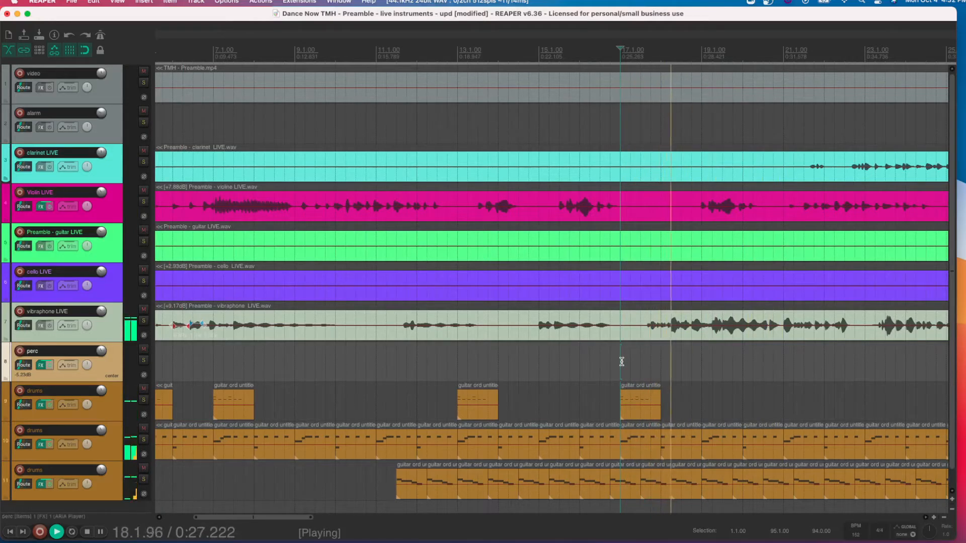
pyautogui.press('space')
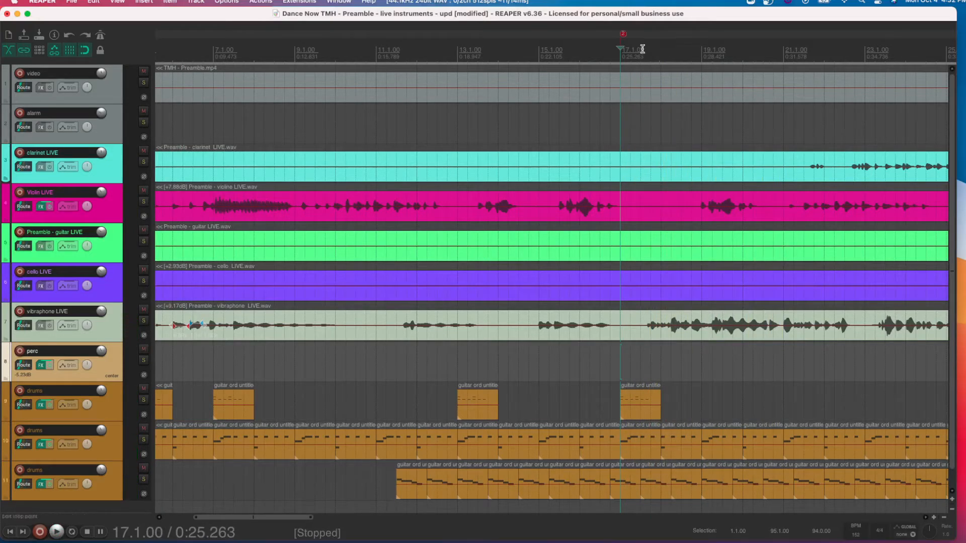
pyautogui.doubleClick(623, 34)
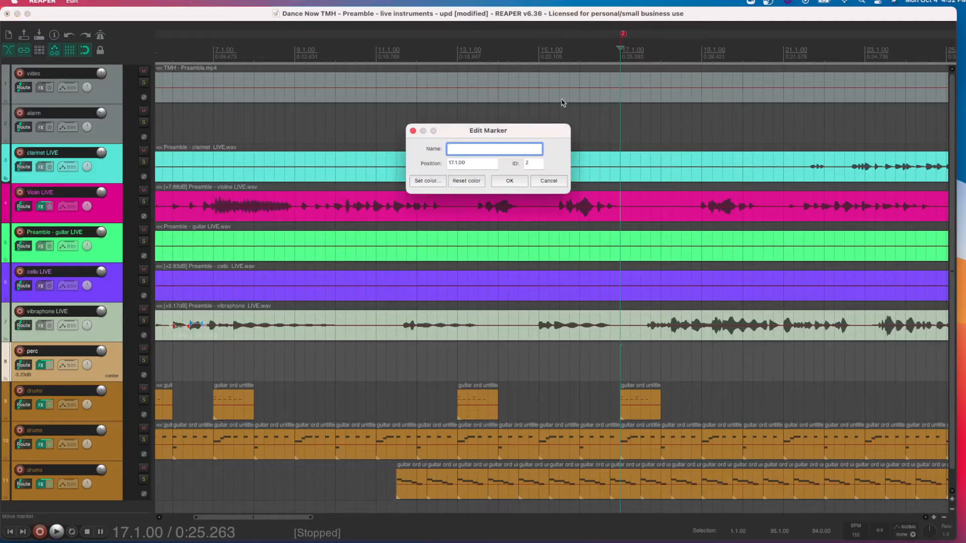
pyautogui.write('vibraphone entrance')
pyautogui.press('Return')
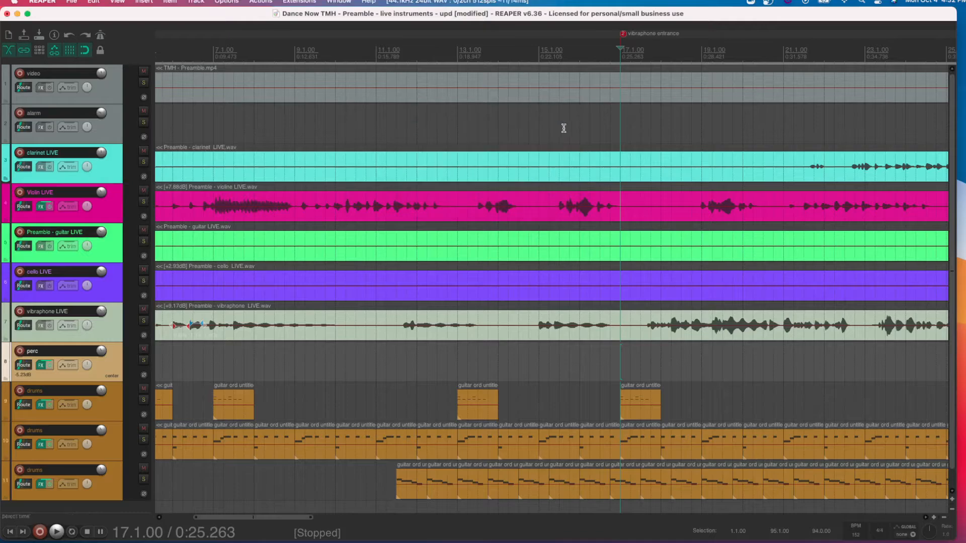
# - Jump the edit cursor directly to marker 1, to marker 2, and back to marker 1
pyautogui.hscroll(-5, 534, 119)
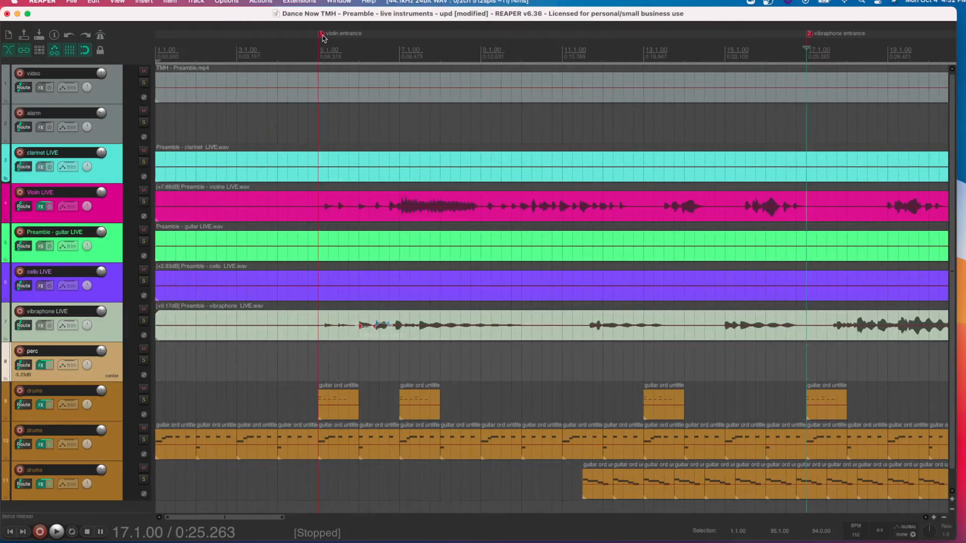
pyautogui.scroll(-3, 495, 86)
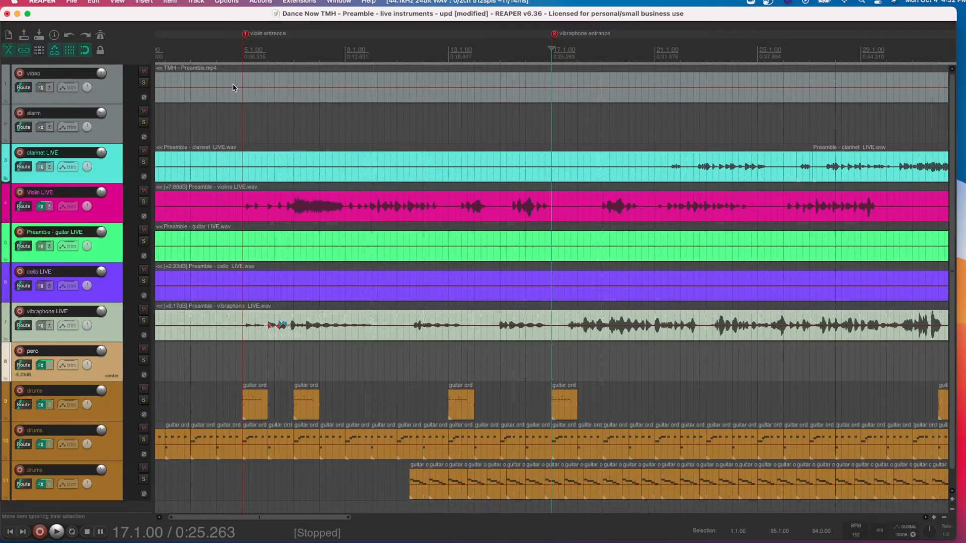
pyautogui.press('1')
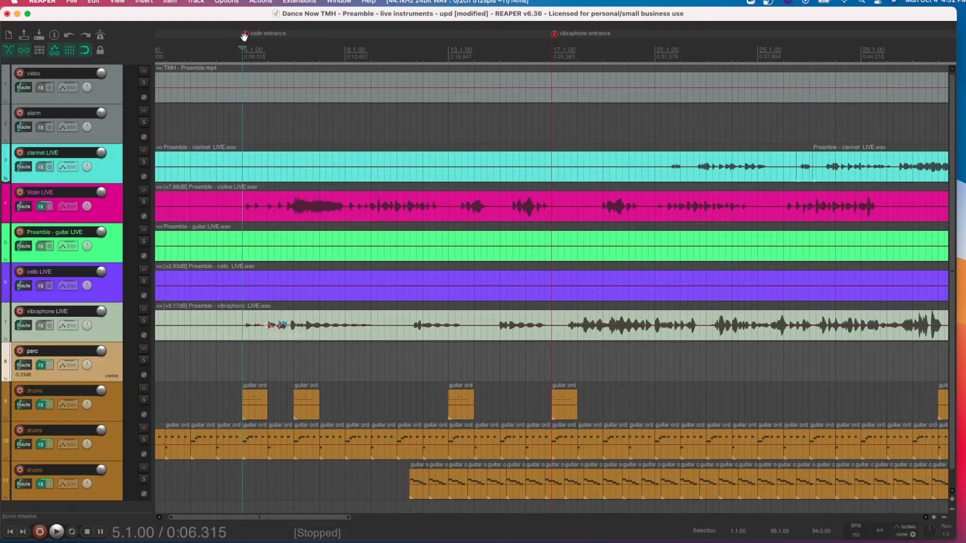
pyautogui.press('2')
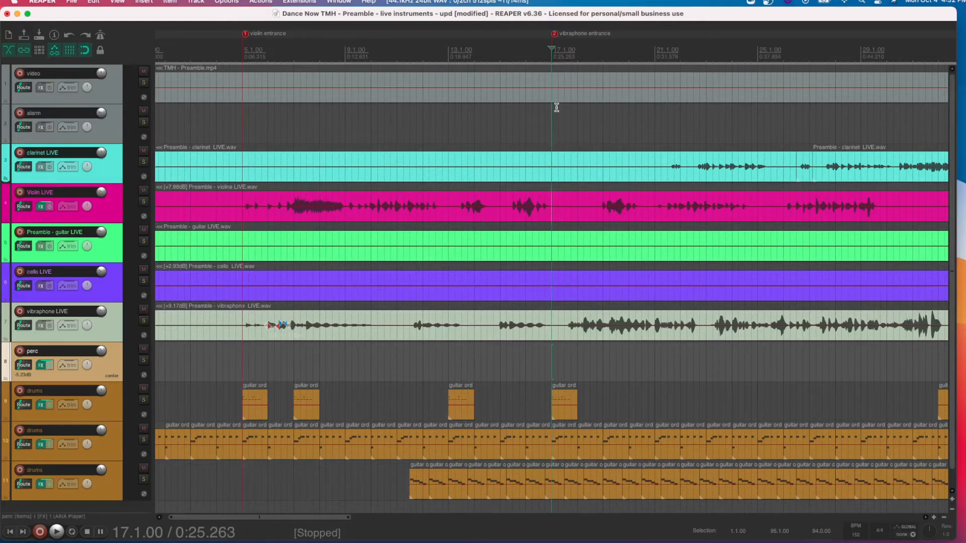
pyautogui.press('1')
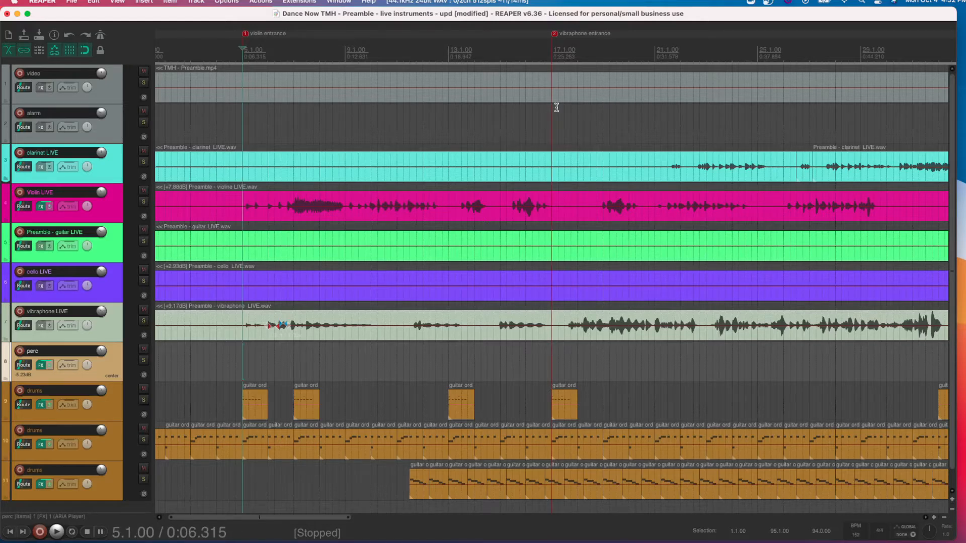
# - Step the edit cursor backward and forward through the neighbouring markers, ending at the vibraphone entrance
pyautogui.press('[')
pyautogui.press(']')
pyautogui.press(']')
pyautogui.press('[')
pyautogui.press(']')
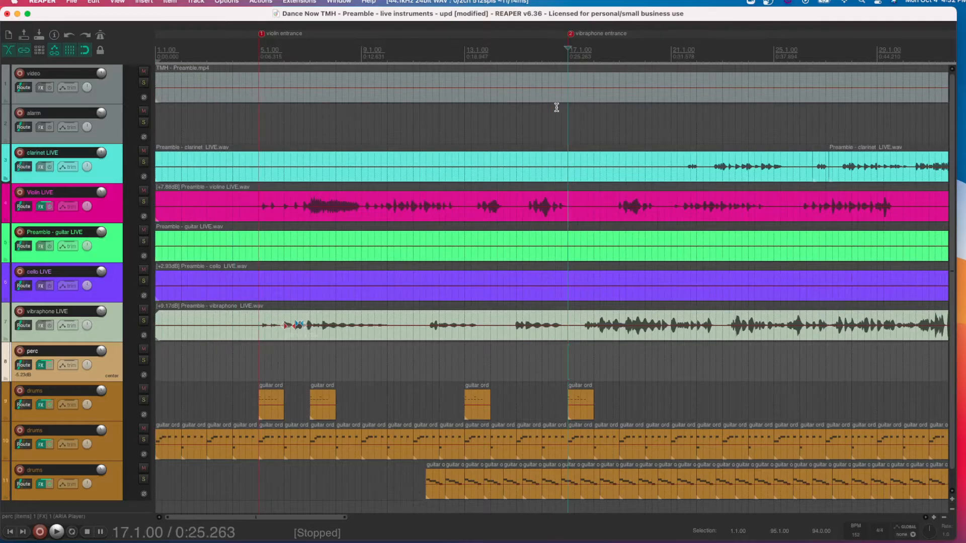
# - Add an unnamed third marker at 26.4.00, and step the edit cursor through the markers, ending at the violin entrance
pyautogui.click(817, 51)
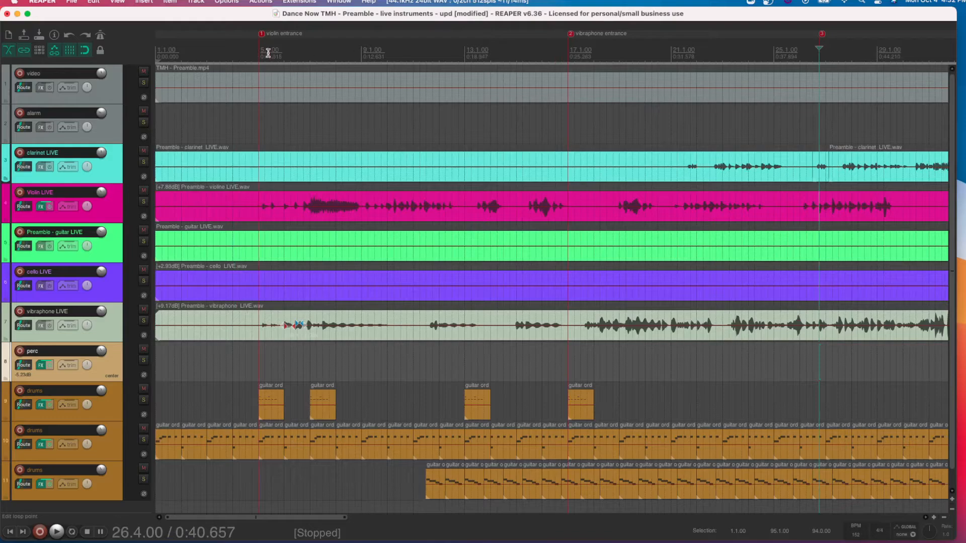
pyautogui.press('[')
pyautogui.press('[')
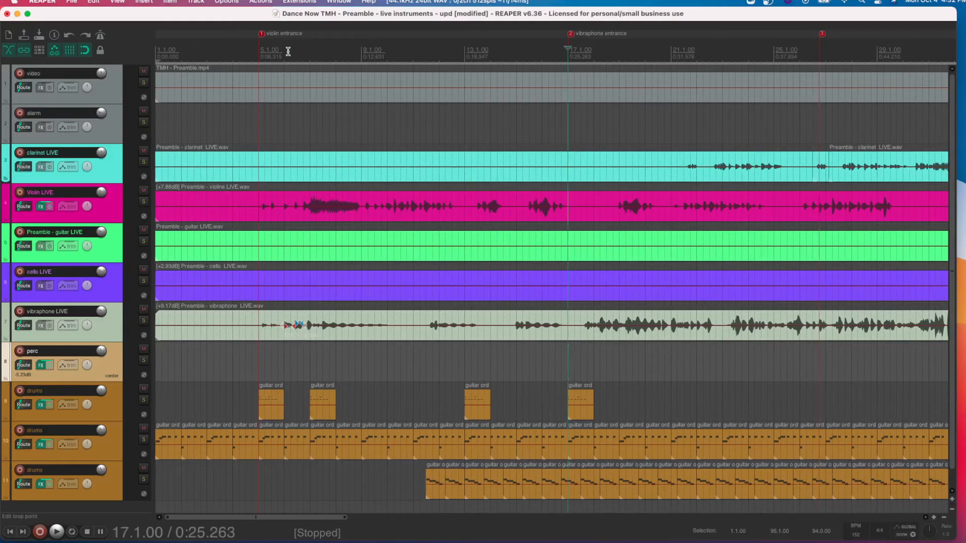
pyautogui.press(']')
pyautogui.press(']')
pyautogui.press(']')
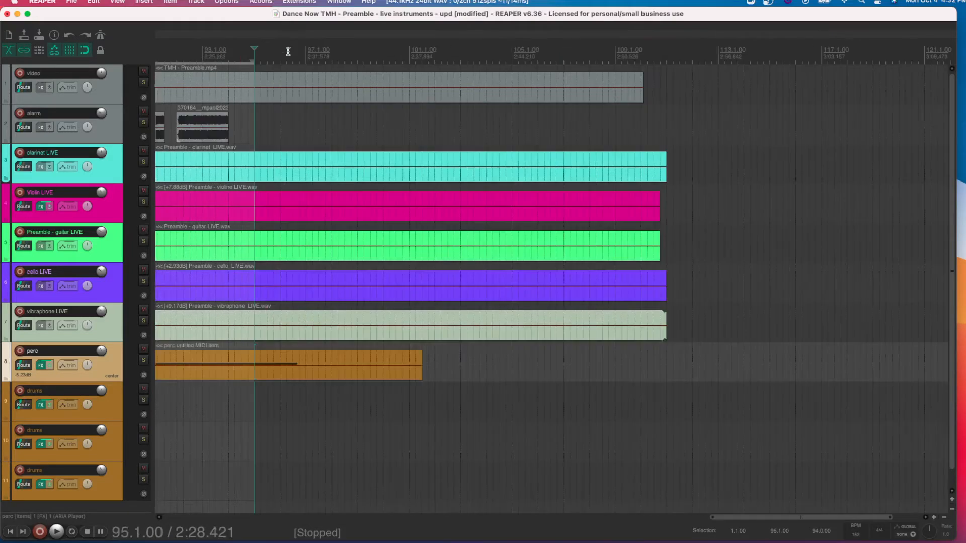
pyautogui.press('[')
pyautogui.press('[')
pyautogui.press('[')
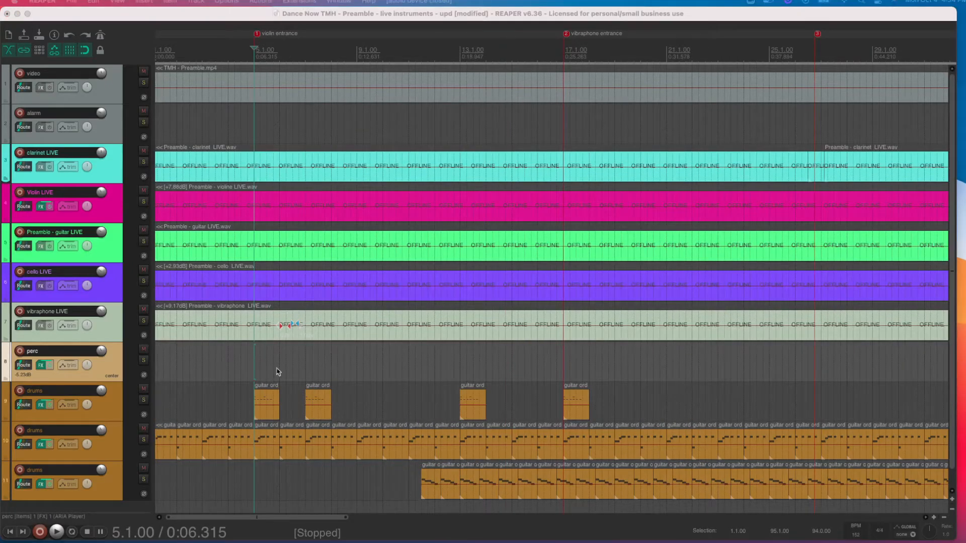
# - Step the edit cursor back and forth between the violin entrance marker and the next one
pyautogui.click(254, 354)
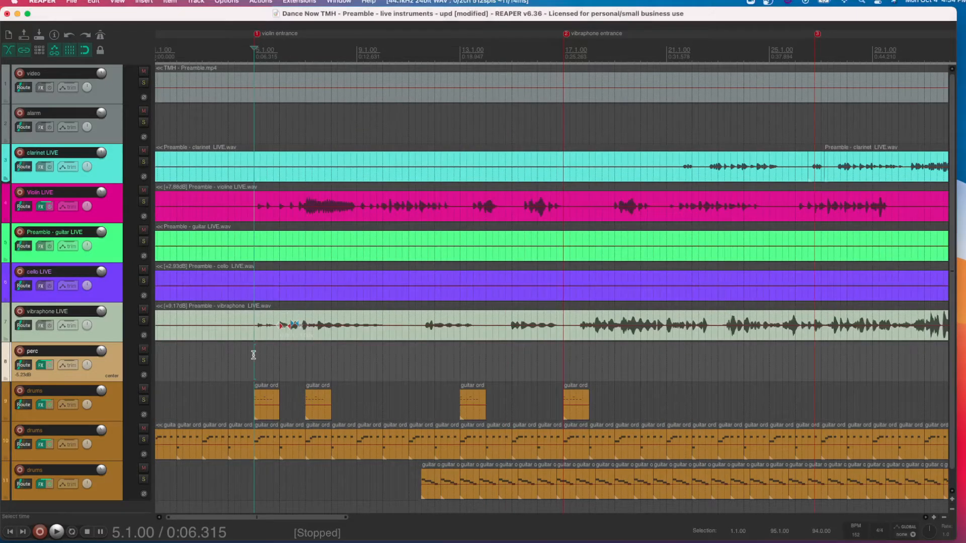
pyautogui.press(']')
pyautogui.press('[')
pyautogui.press(']')
pyautogui.press('[')
# - Set the time selection to the section between markers 1 and 2, and to the one between markers 2 and 3
pyautogui.scroll(-3, 262, 40)
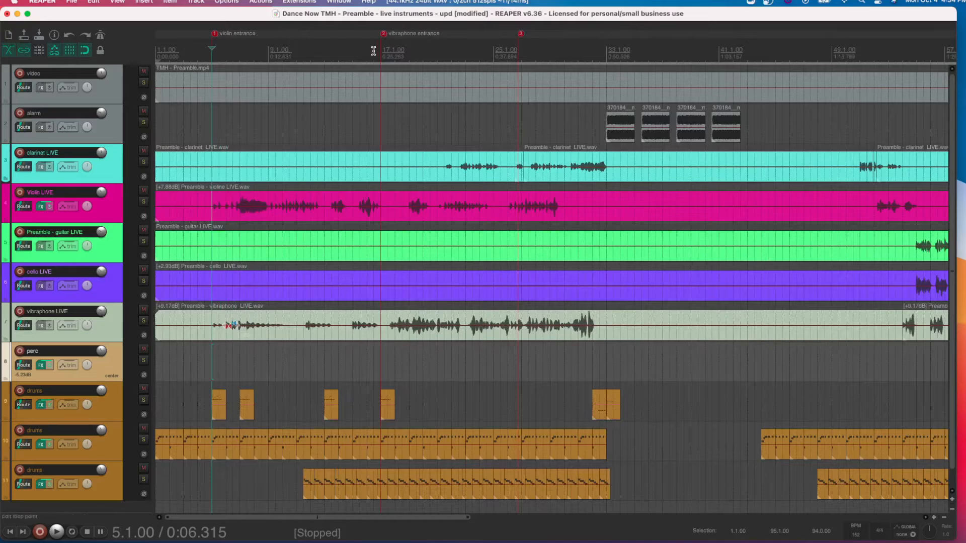
pyautogui.doubleClick(296, 47)
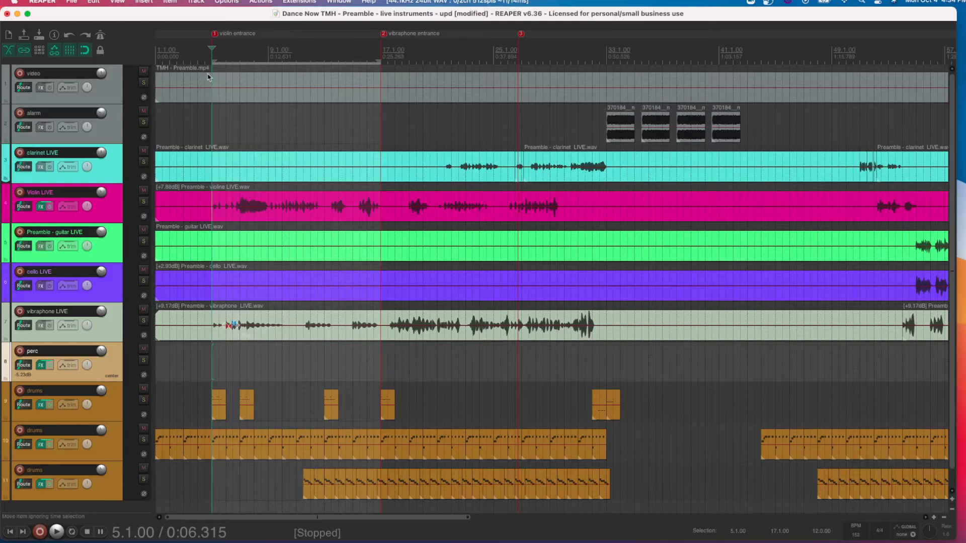
pyautogui.doubleClick(434, 53)
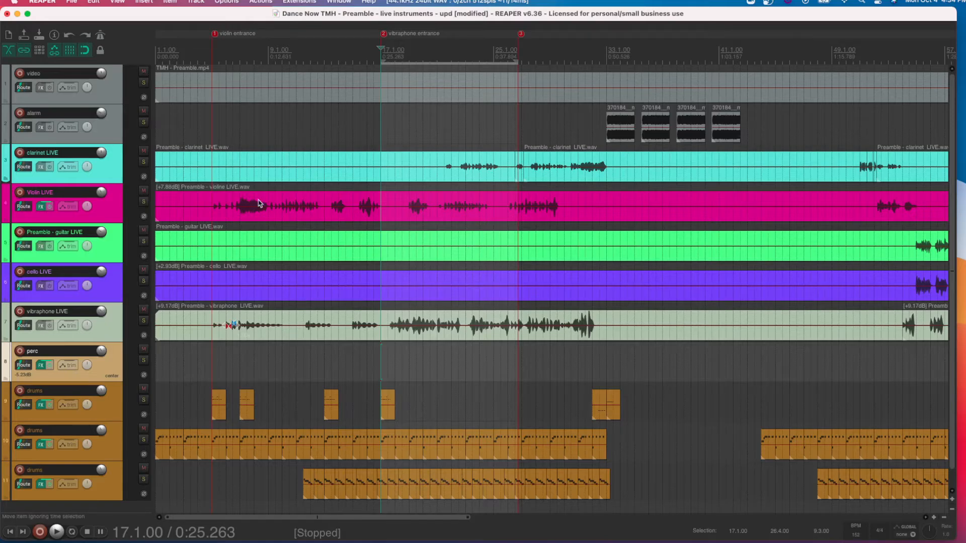
pyautogui.scroll(-5, 394, 228)
pyautogui.scroll(5, 392, 227)
pyautogui.click(391, 226)
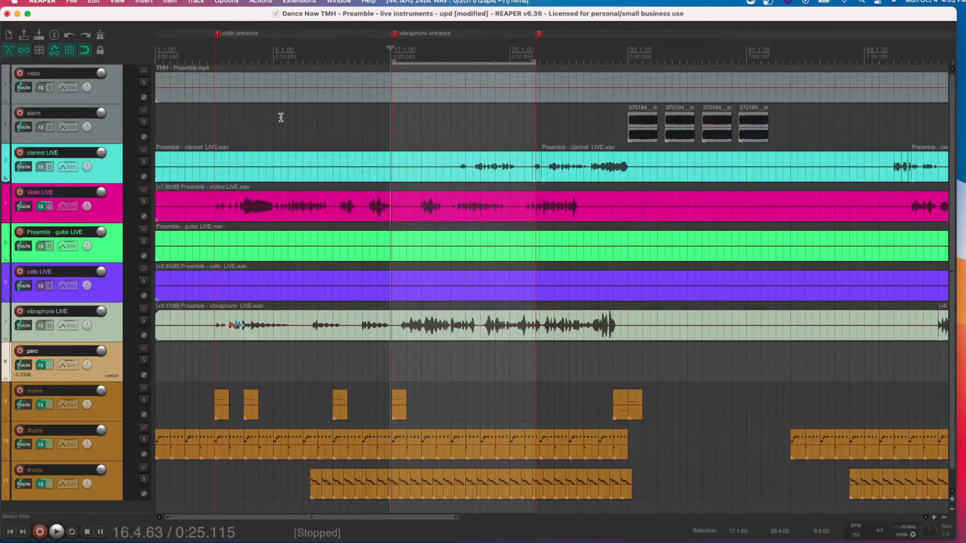
# - Set the time selection to the section between markers 1 and 2, and to the one from the project start to marker 1
pyautogui.click(237, 49)
pyautogui.doubleClick(237, 50)
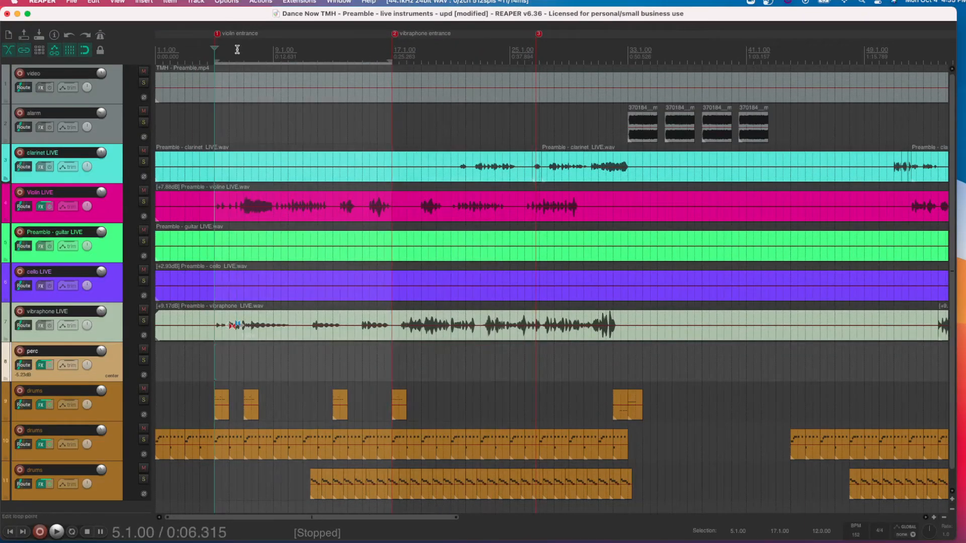
pyautogui.doubleClick(184, 54)
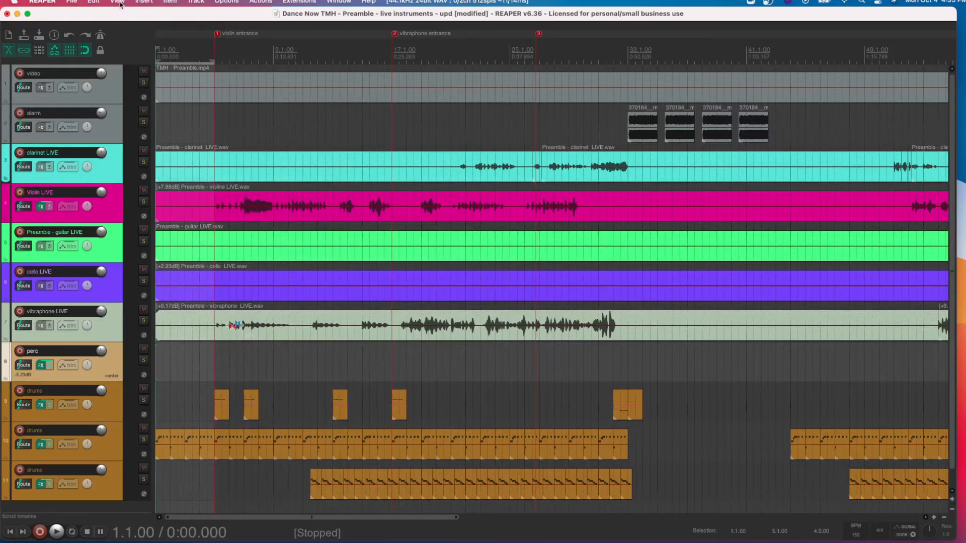
# - Review the commands for inserting markers and regions, and open the vibraphone entrance marker's edit dialog, cancelling it without changes
pyautogui.click(170, 2)
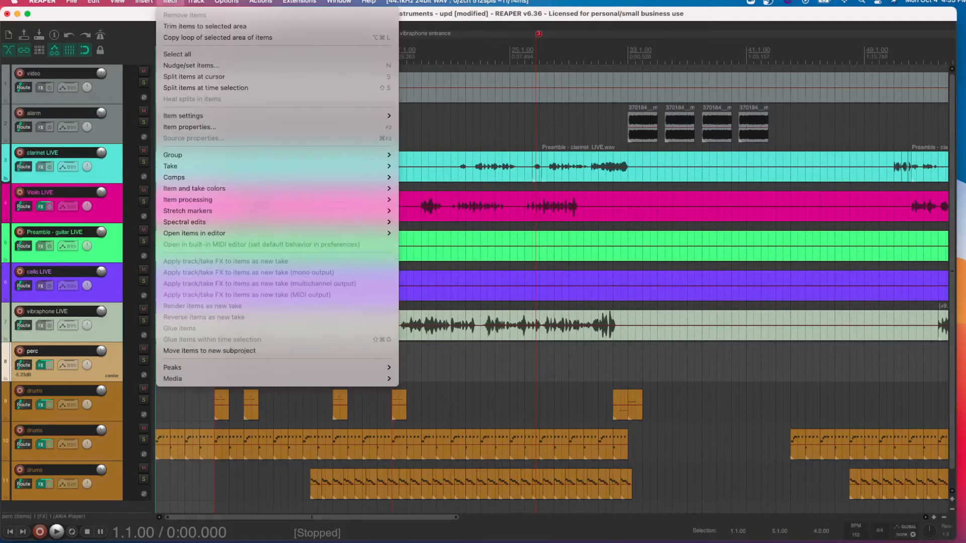
pyautogui.moveTo(144, 1)
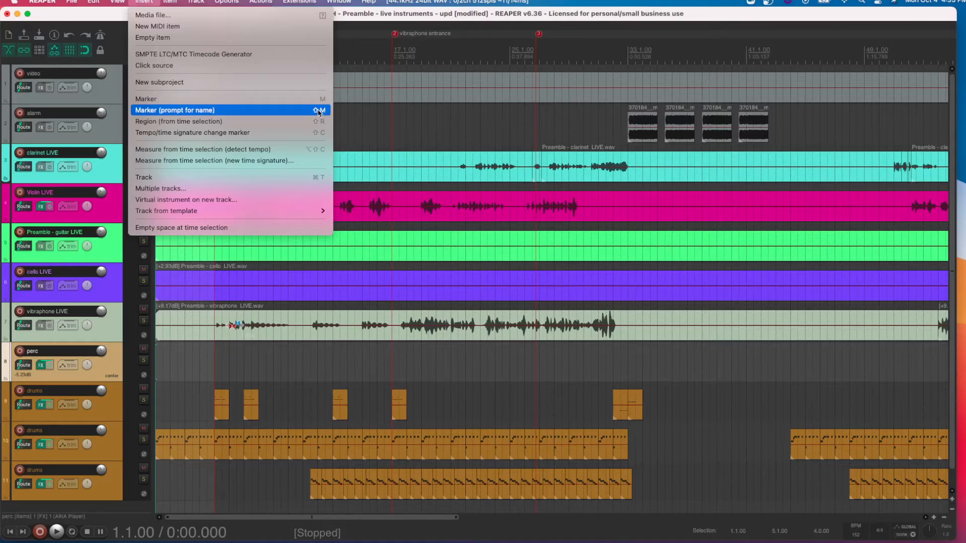
pyautogui.click(367, 120)
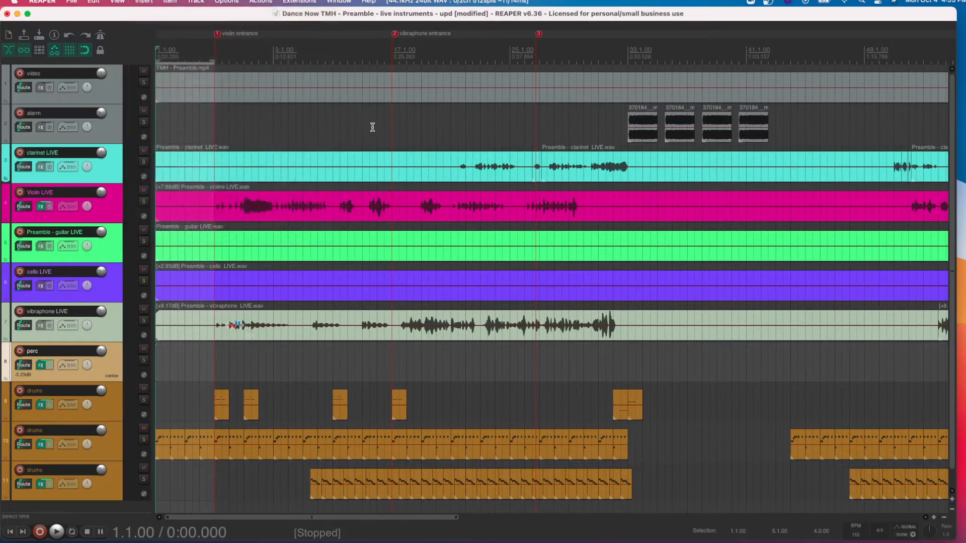
pyautogui.doubleClick(394, 34)
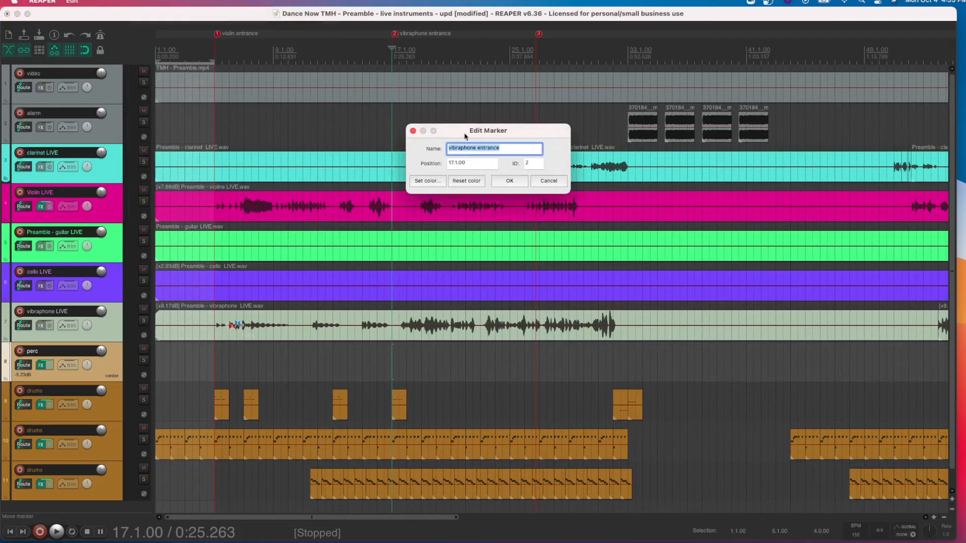
pyautogui.click(549, 181)
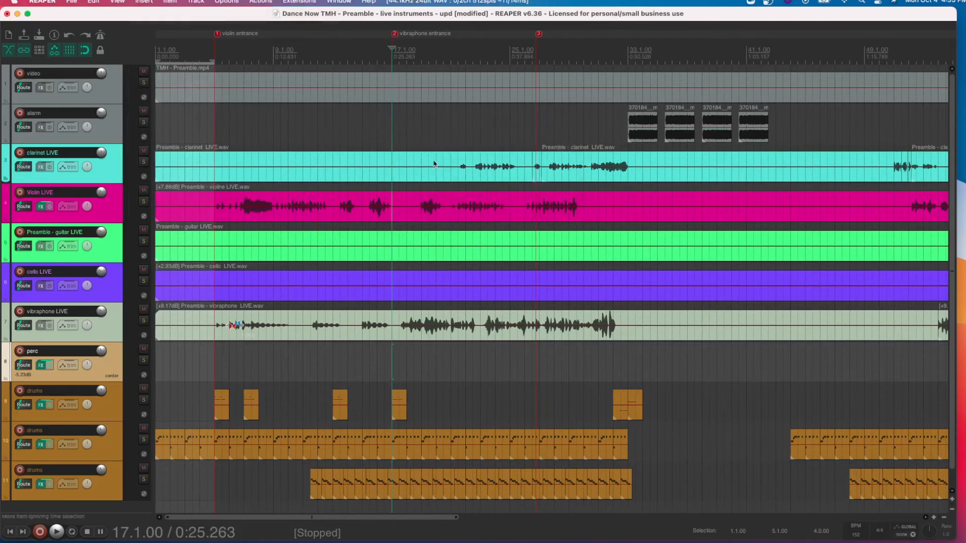
# - Add a fourth marker named "hello" at 32.3.00, just before the alarm items, and remove it again
pyautogui.click(621, 112)
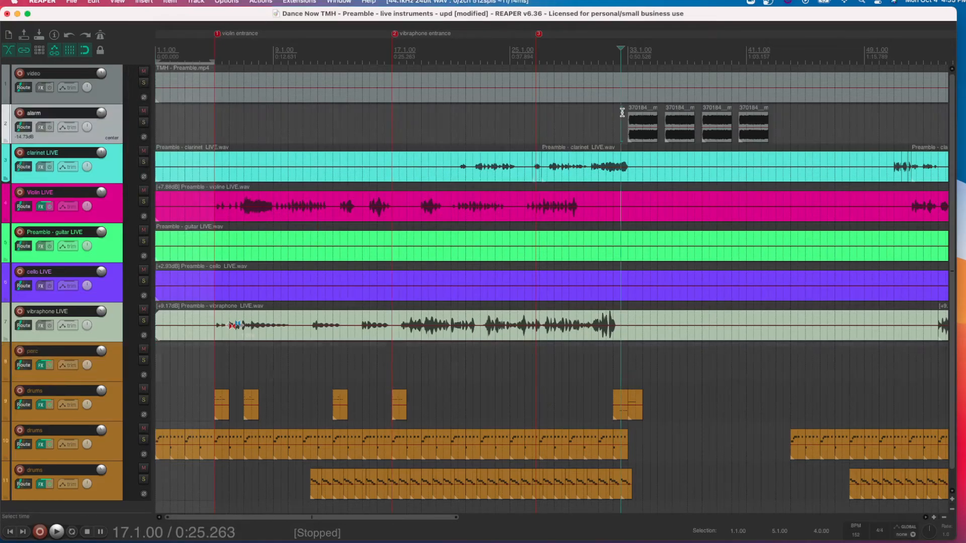
pyautogui.hotkey('shift', 'm')
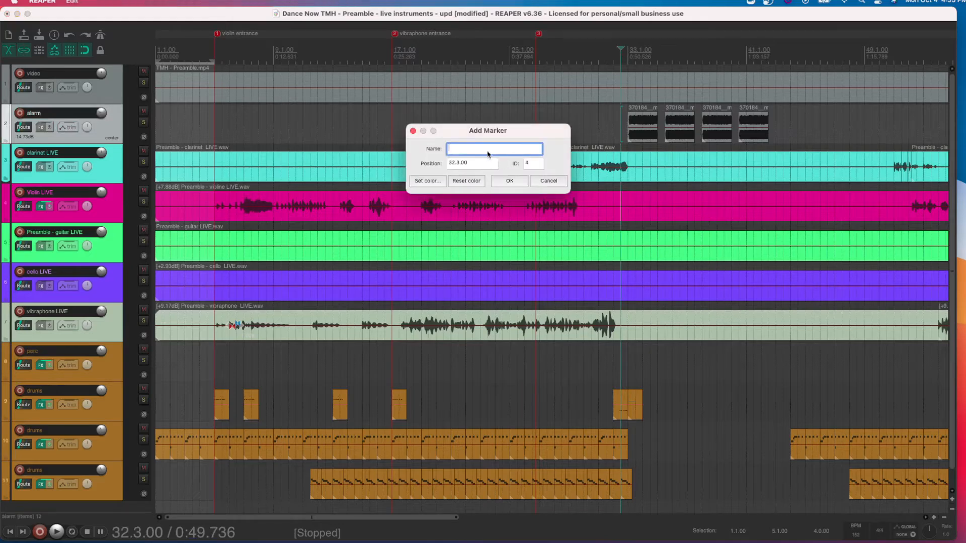
pyautogui.write('hello')
pyautogui.press('Return')
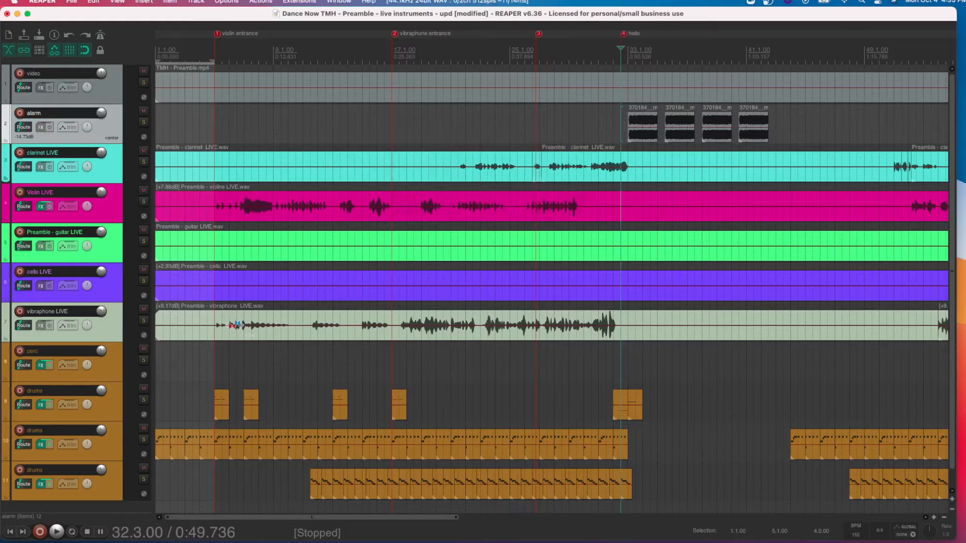
pyautogui.rightClick(624, 36)
pyautogui.click(649, 53)
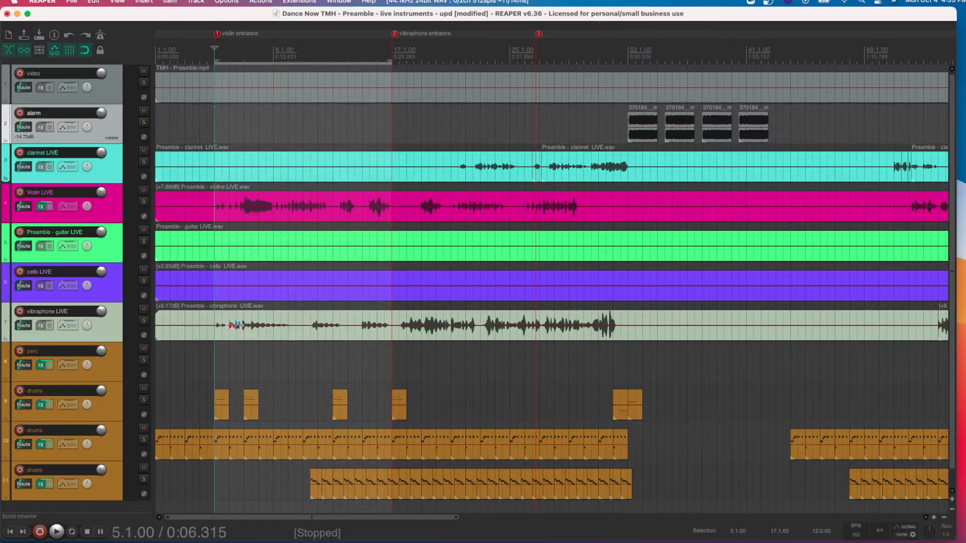
# - Create a region from the time selection between markers 1 and 2, and remove that region again
pyautogui.click(144, 2)
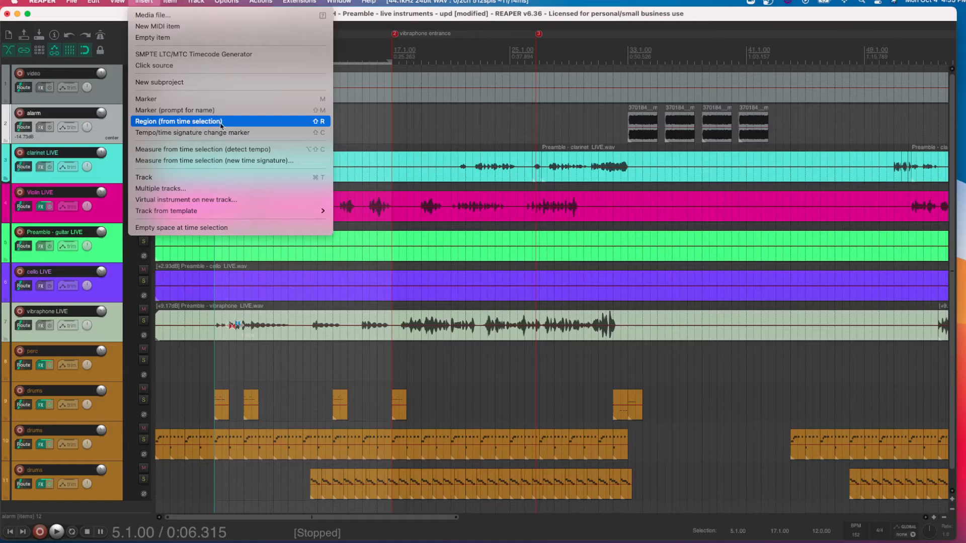
pyautogui.click(316, 123)
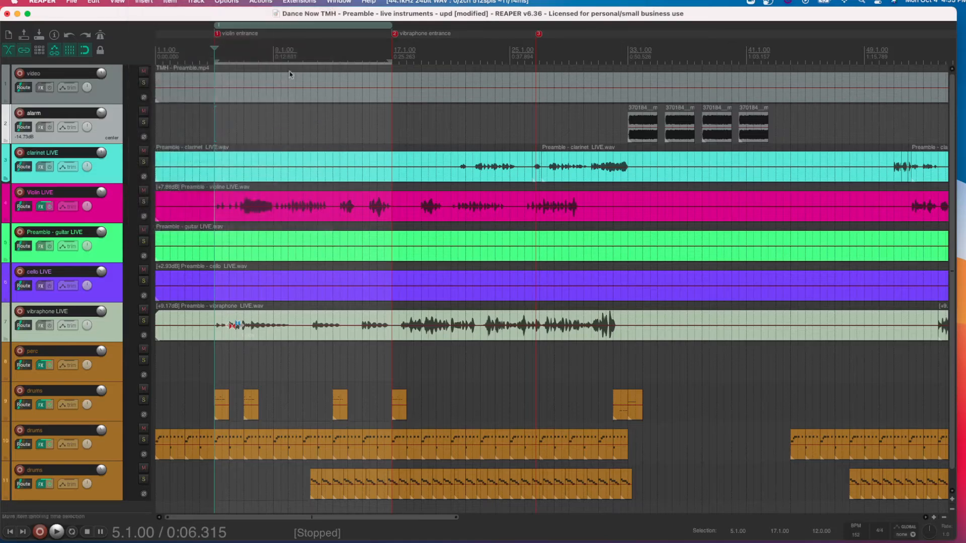
pyautogui.keyDown('alt'); pyautogui.click(238, 26); pyautogui.keyUp('alt')
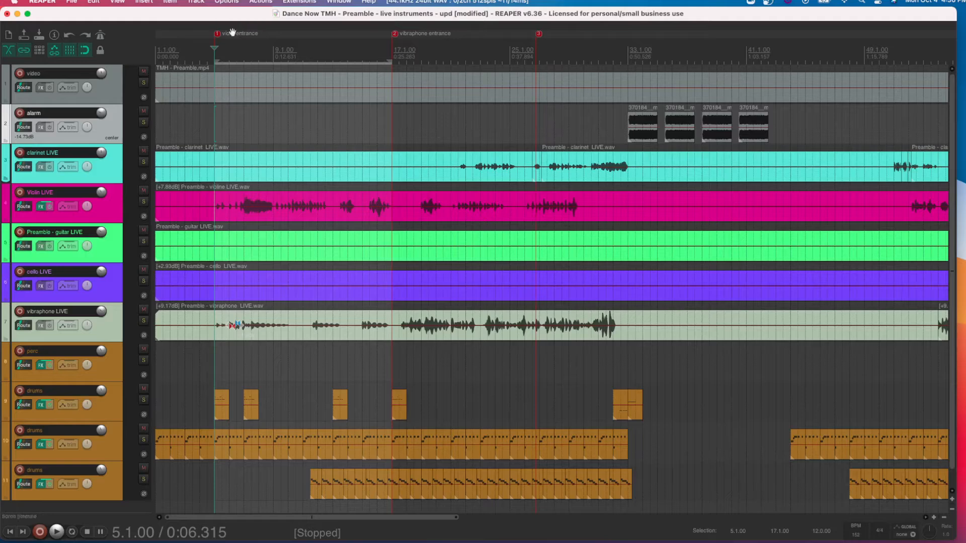
# - Create a region from the project start to marker 1 and name it INTRO
pyautogui.hscroll(1, 198, 49)
pyautogui.click(171, 34)
pyautogui.doubleClick(171, 34)
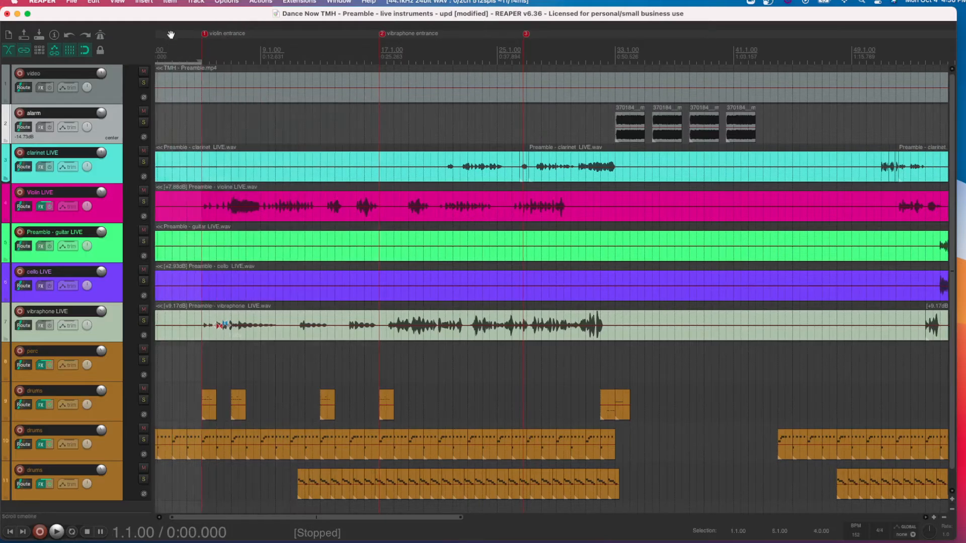
pyautogui.hotkey('shift', 'r')
pyautogui.scroll(2, 177, 66)
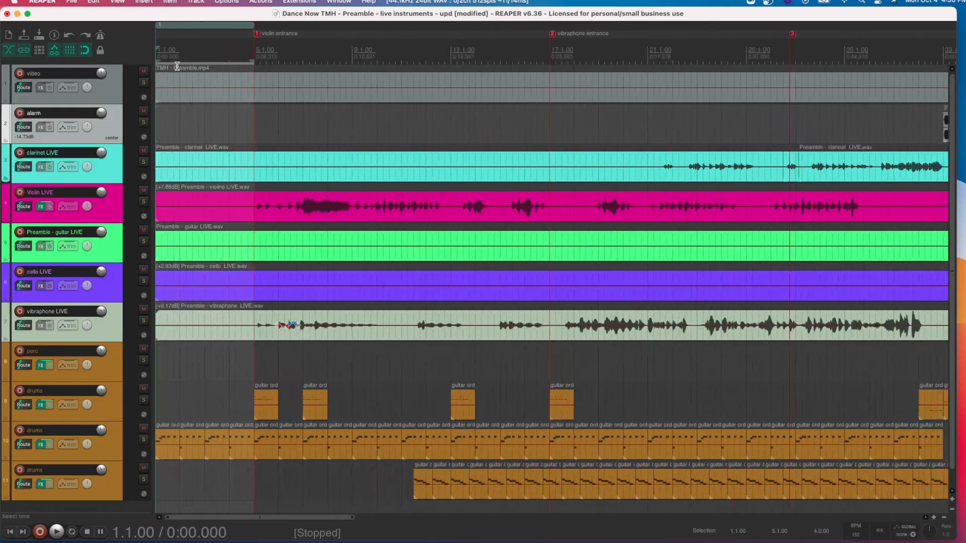
pyautogui.rightClick(185, 29)
pyautogui.click(211, 75)
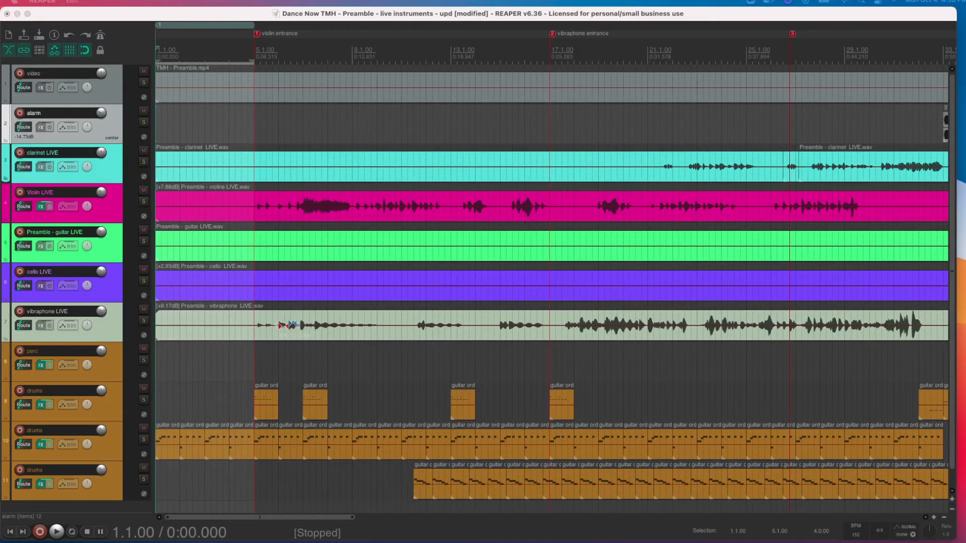
pyautogui.press('Return')
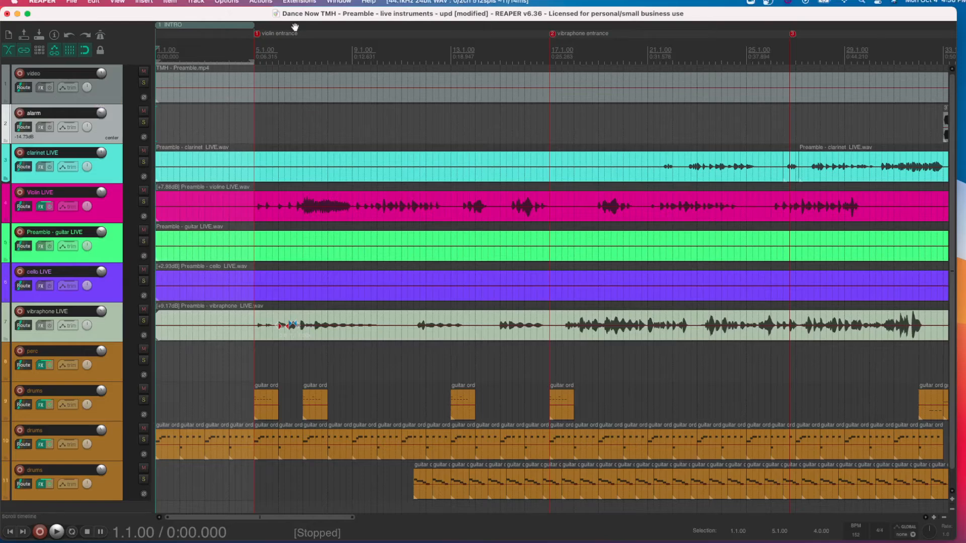
# - Create a region between the violin entrance and vibraphone entrance markers and name it VIOLIN
pyautogui.doubleClick(432, 50)
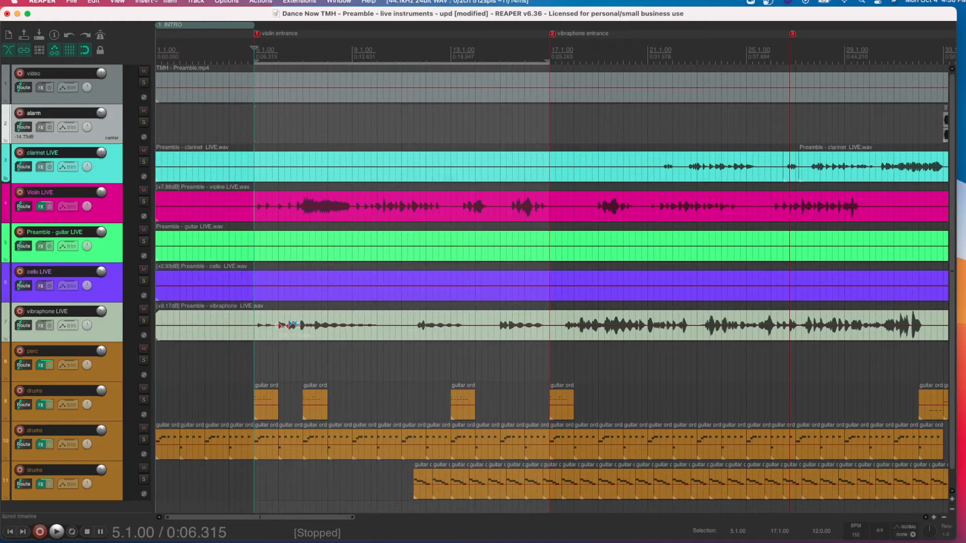
pyautogui.hotkey('shift', 'r')
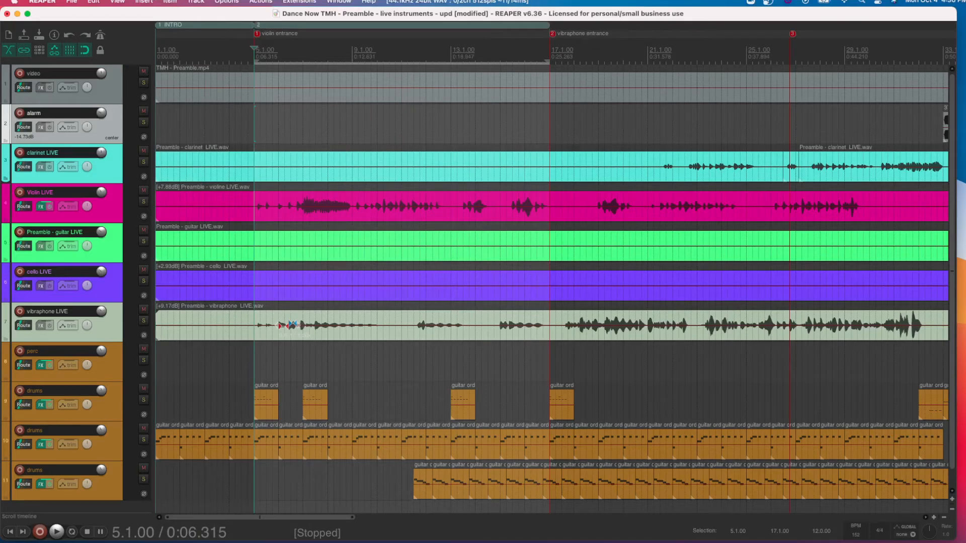
pyautogui.rightClick(285, 27)
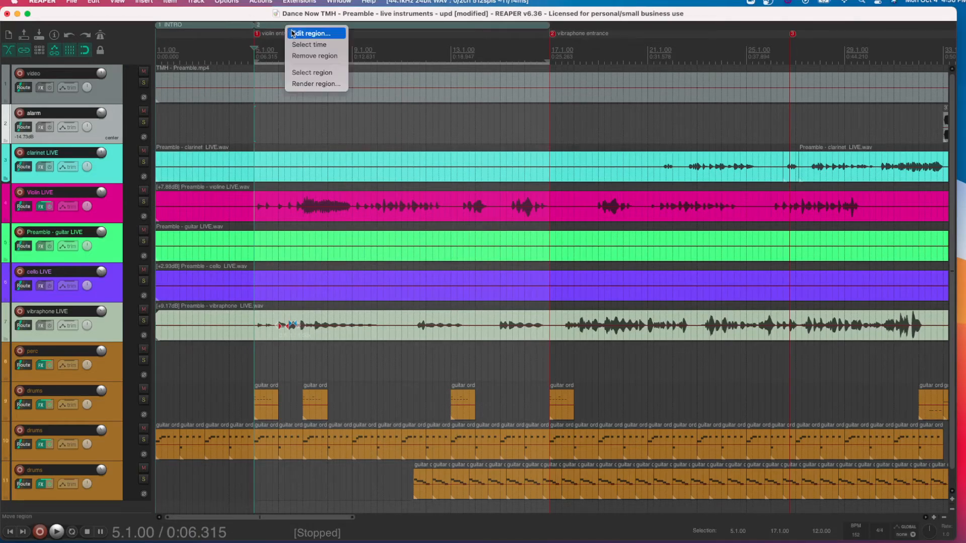
pyautogui.click(285, 31)
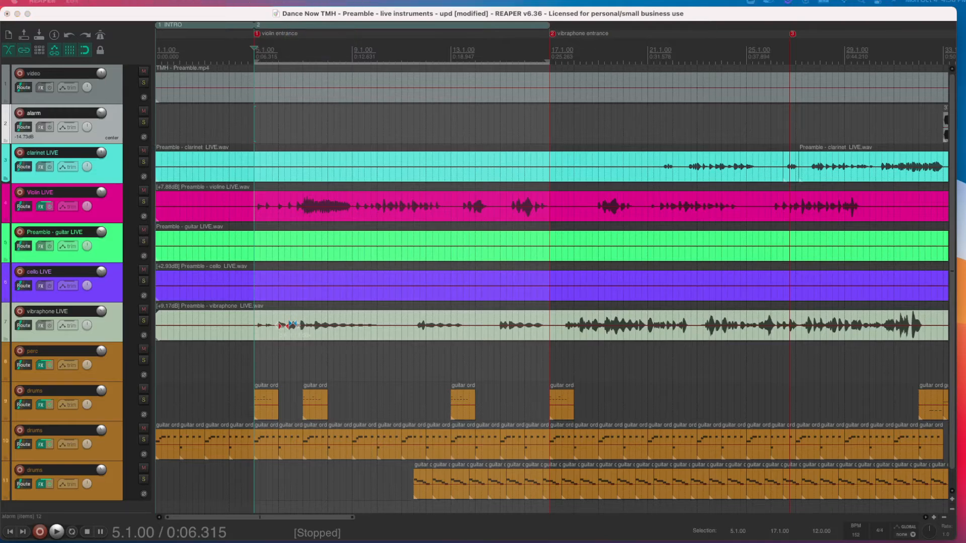
pyautogui.press('Return')
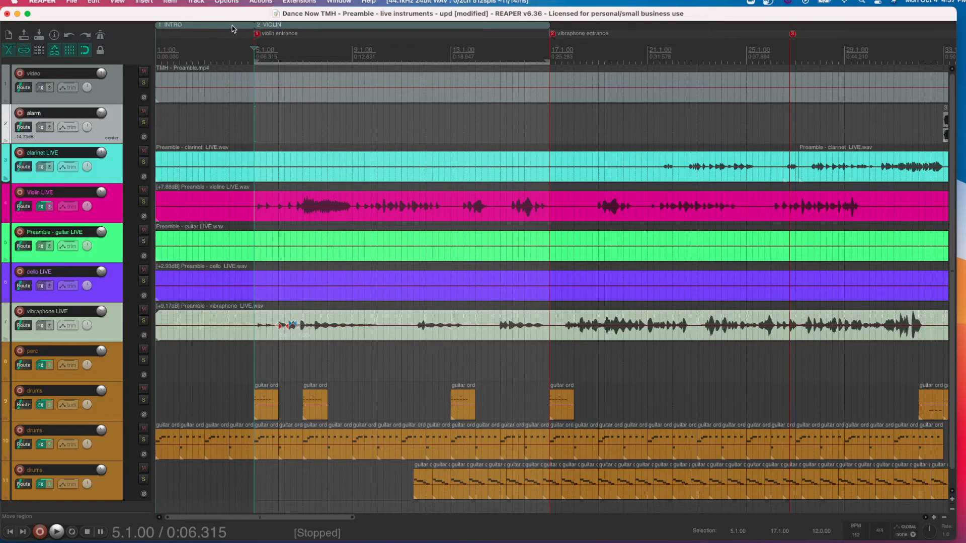
# - Duplicate the INTRO region with its contents at 5.1.00, undo the duplication and redo it
pyautogui.moveTo(231, 28); pyautogui.dragTo(254, 28)
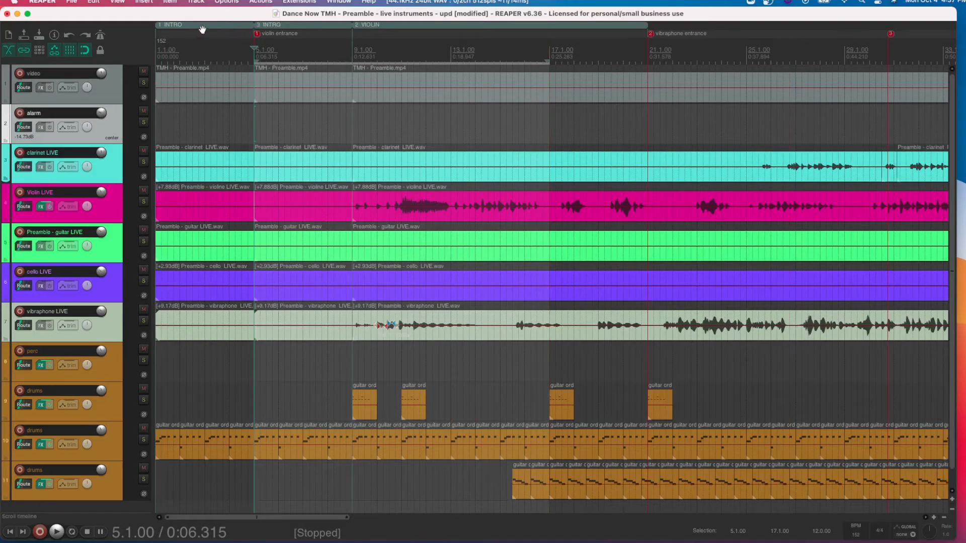
pyautogui.press('super+z')
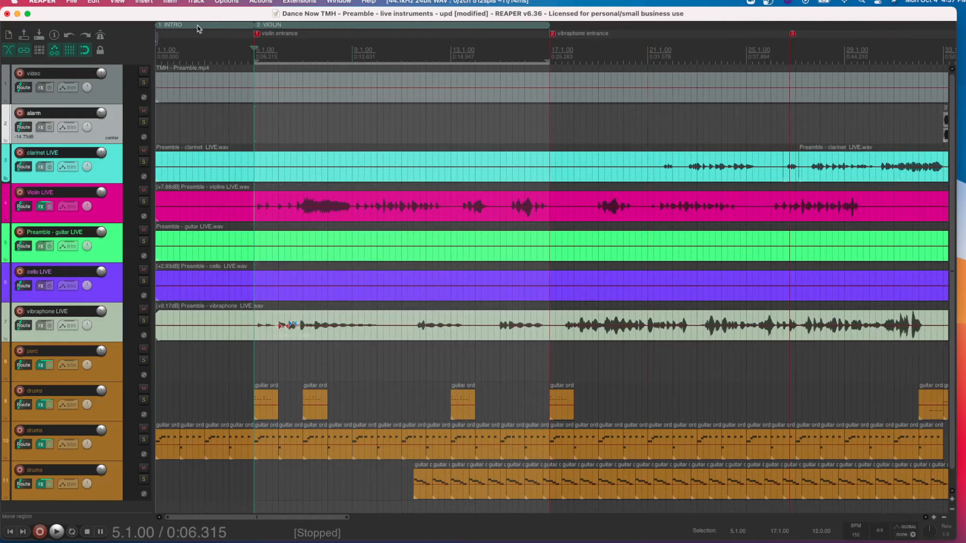
pyautogui.press('super+shift+z')
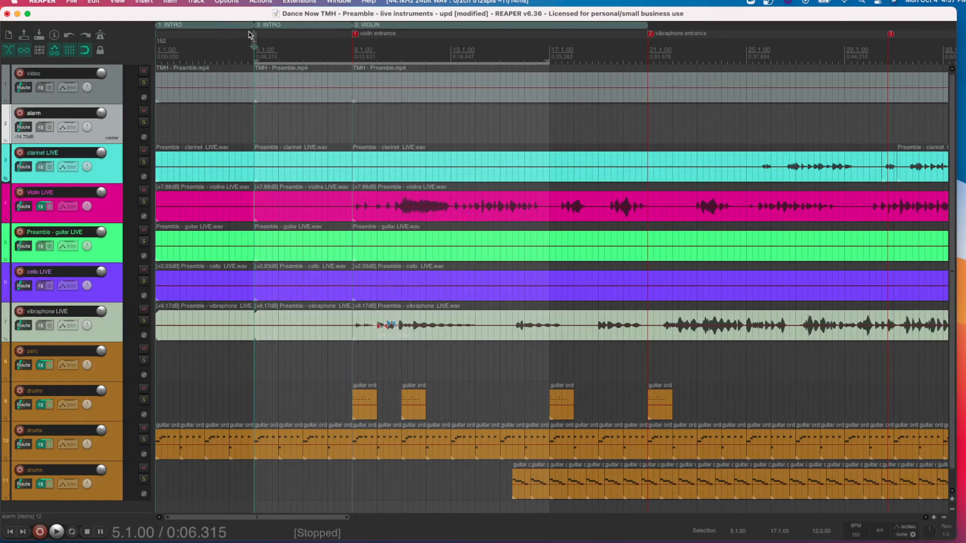
# - Duplicate the INTRO region with its contents three more times, at 5.1.00, at 13.1.00 and right after the VIOLIN region at 29.1.00
pyautogui.moveTo(251, 36); pyautogui.dragTo(248, 32)
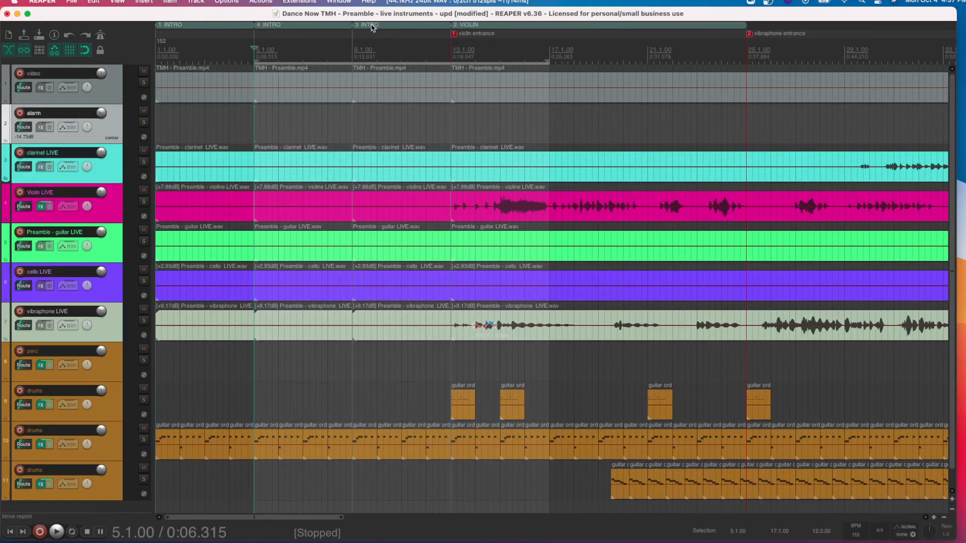
pyautogui.moveTo(370, 28); pyautogui.dragTo(489, 31)
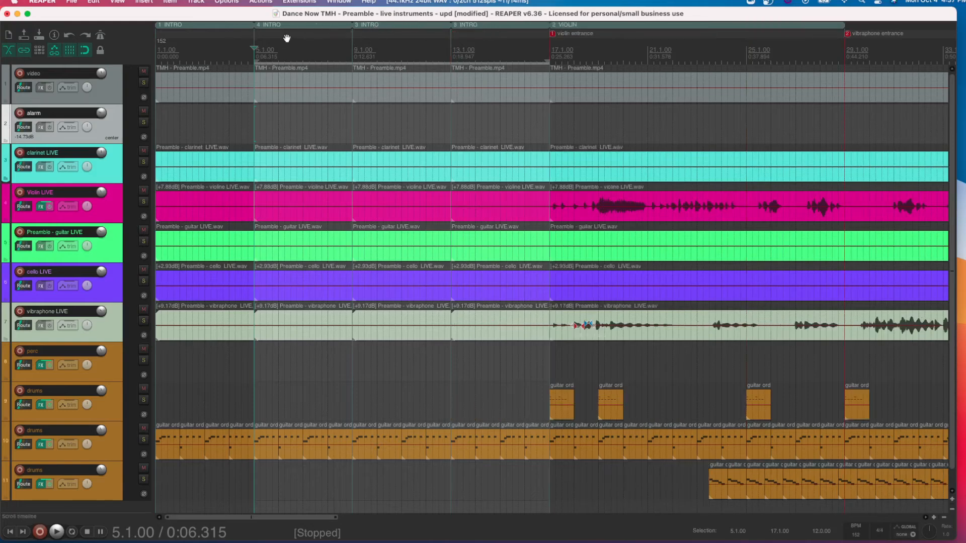
pyautogui.click(200, 84)
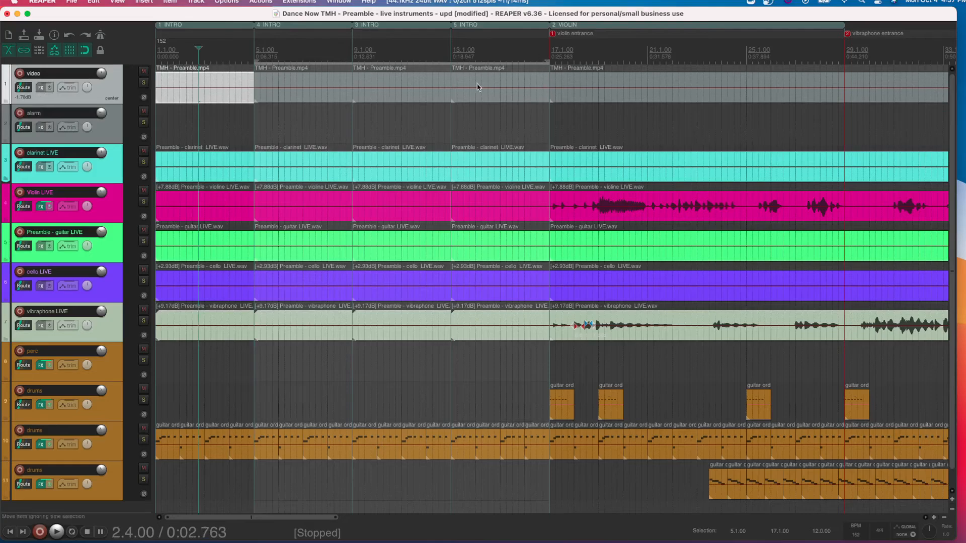
pyautogui.scroll(-5, 513, 83)
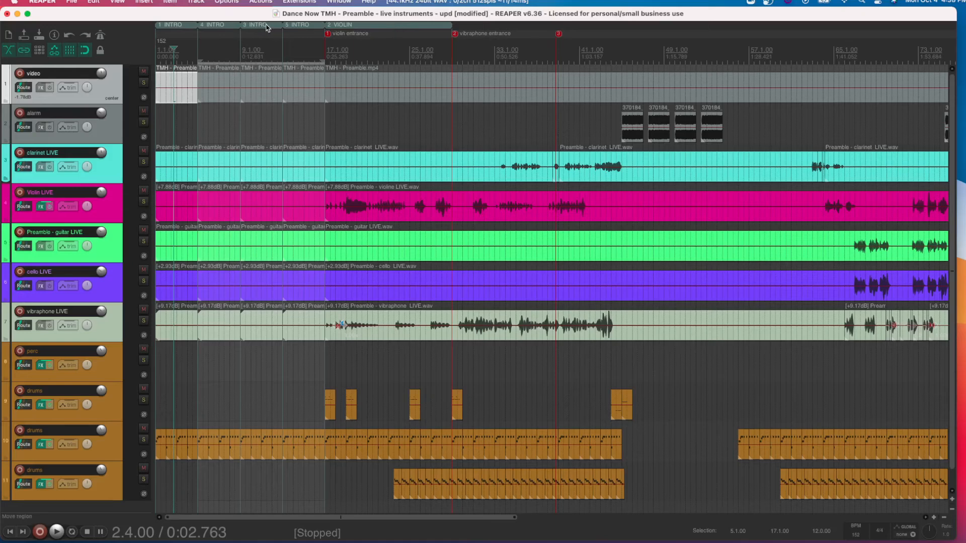
pyautogui.moveTo(267, 25); pyautogui.dragTo(450, 20)
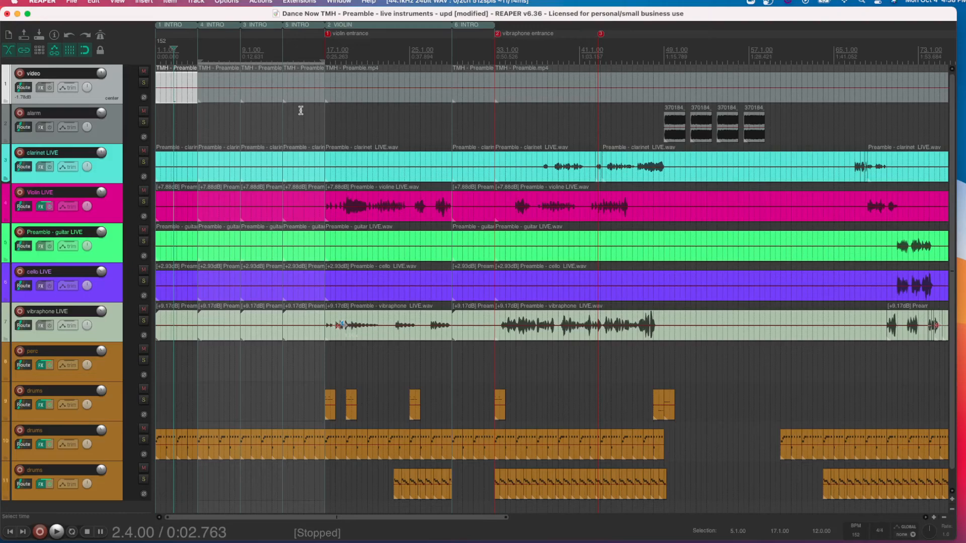
# - Open the Region/Marker Manager and jump to INTRO region R3 at 9.1.00
pyautogui.click(118, 2)
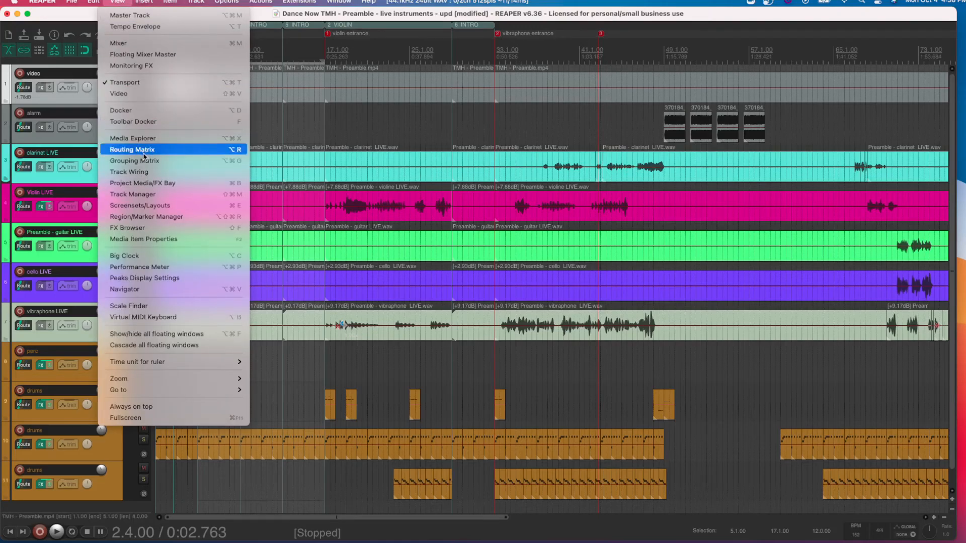
pyautogui.click(162, 217)
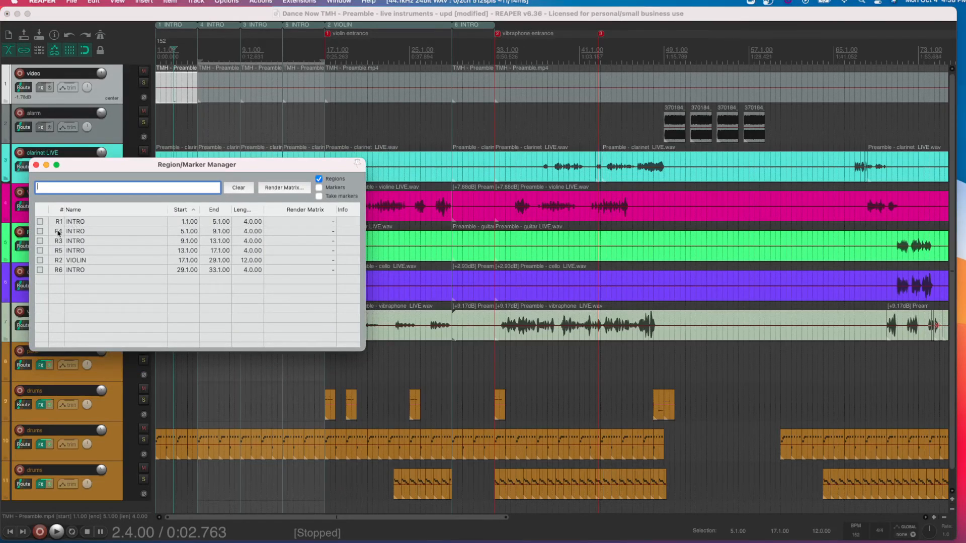
pyautogui.click(59, 241)
pyautogui.click(60, 241)
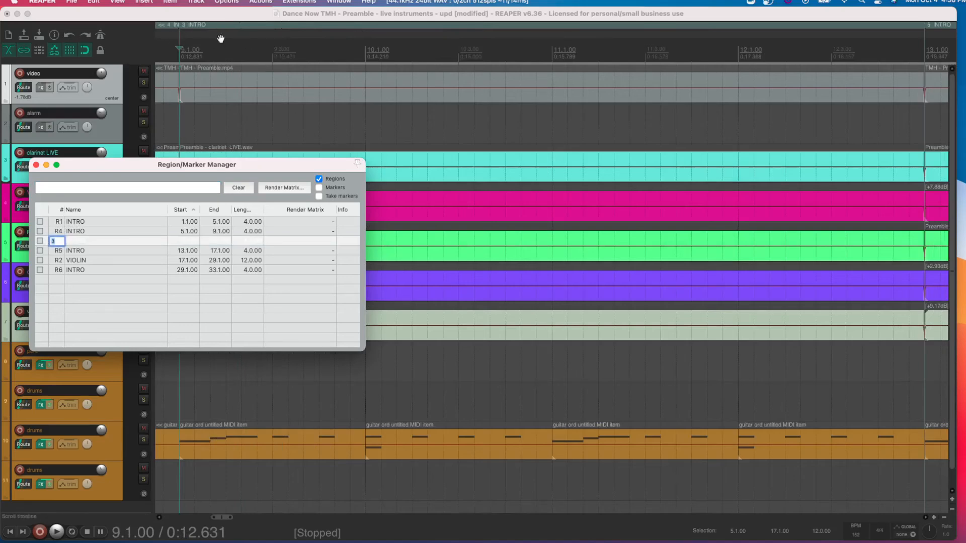
pyautogui.click(75, 243)
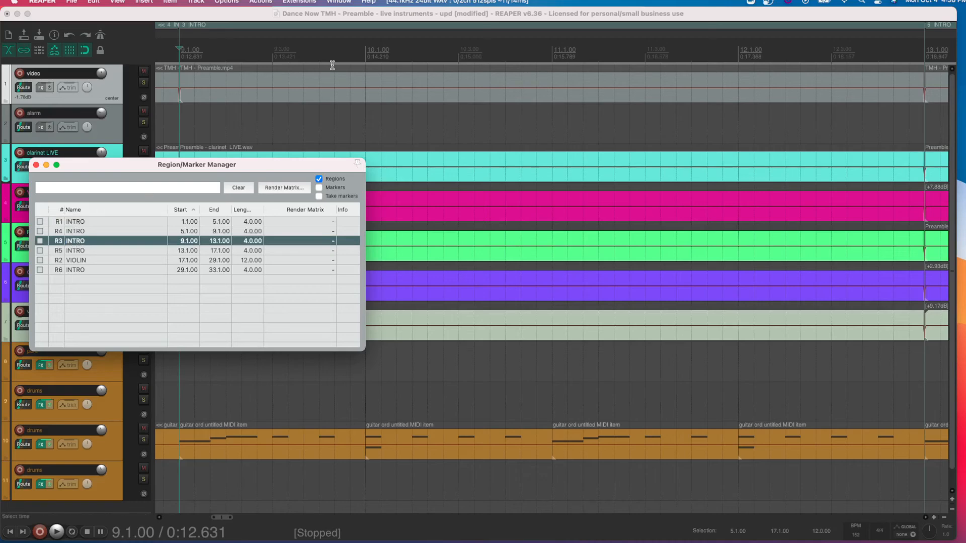
# - Jump to the VIOLIN region R2 at 17.1.00 from the Region/Marker Manager and fit the whole region in the arrange view
pyautogui.doubleClick(79, 262)
pyautogui.click(57, 262)
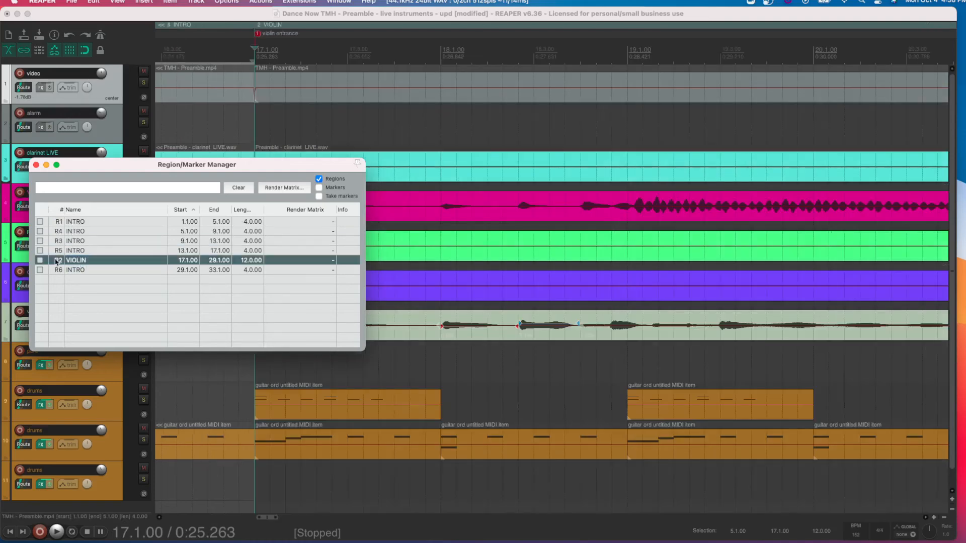
pyautogui.hscroll(3, 359, 99)
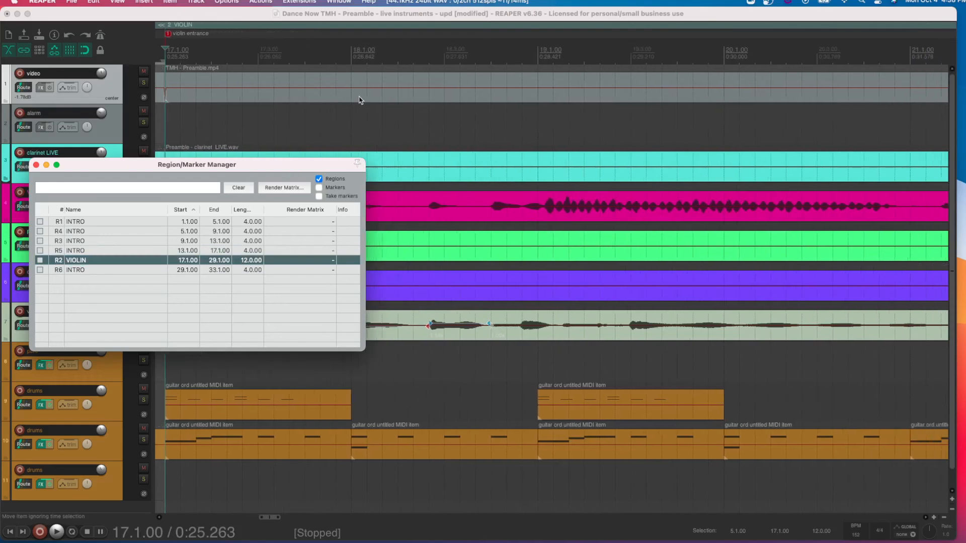
pyautogui.scroll(-4, 359, 100)
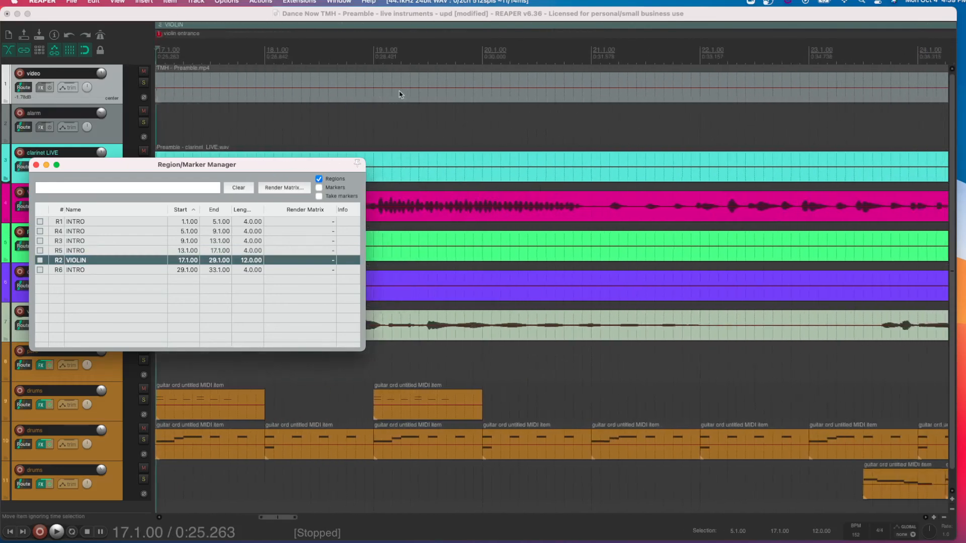
pyautogui.hscroll(5, 402, 95)
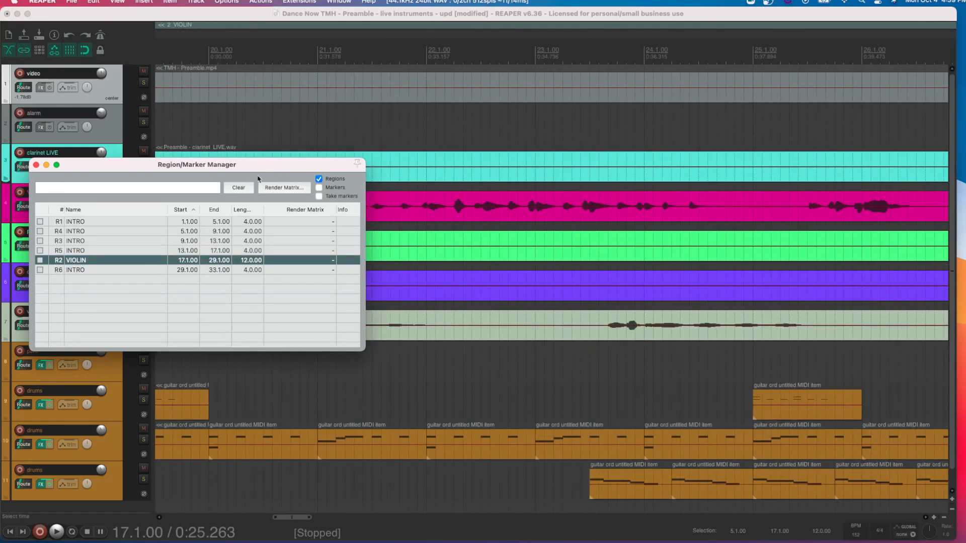
pyautogui.doubleClick(58, 260)
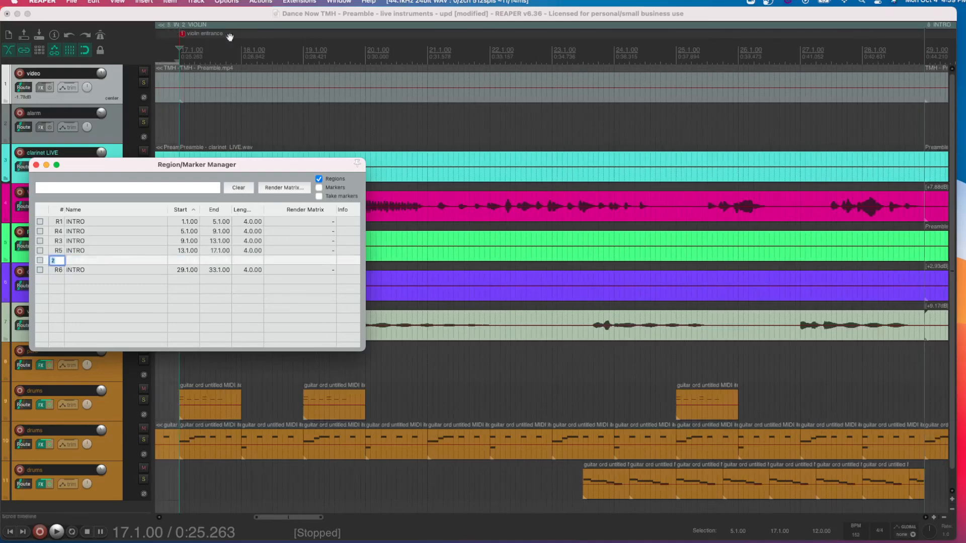
# - Play the arrangement from the start of the VIOLIN region at 17.1.00 and stop playback
pyautogui.click(179, 58)
pyautogui.press('space')
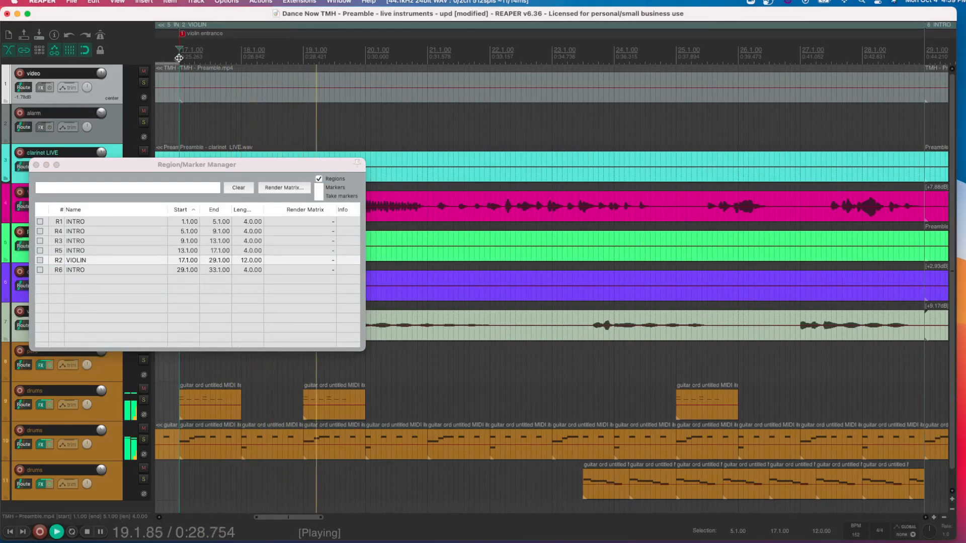
pyautogui.press('space')
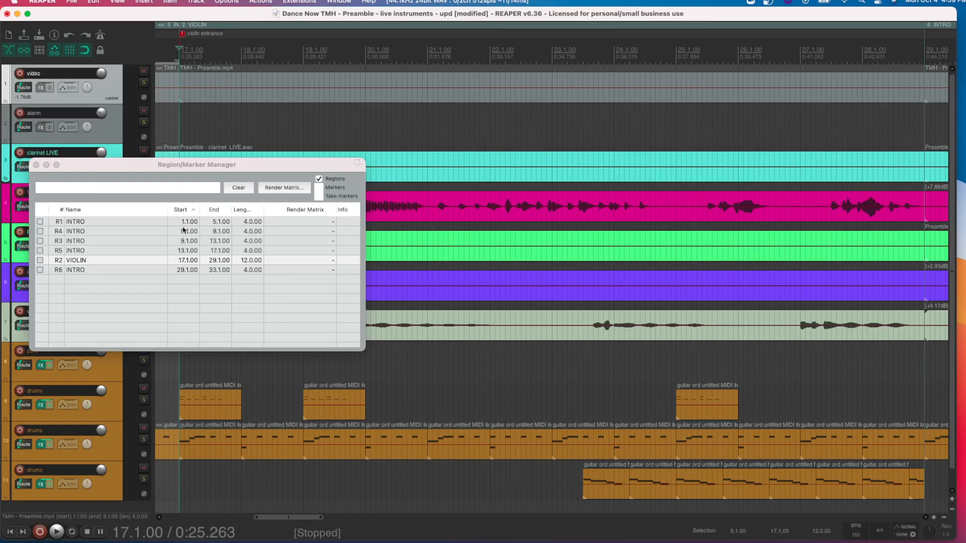
# - Open the VIOLIN region's name for editing and close the Region/Marker Manager
pyautogui.click(72, 266)
pyautogui.doubleClick(72, 265)
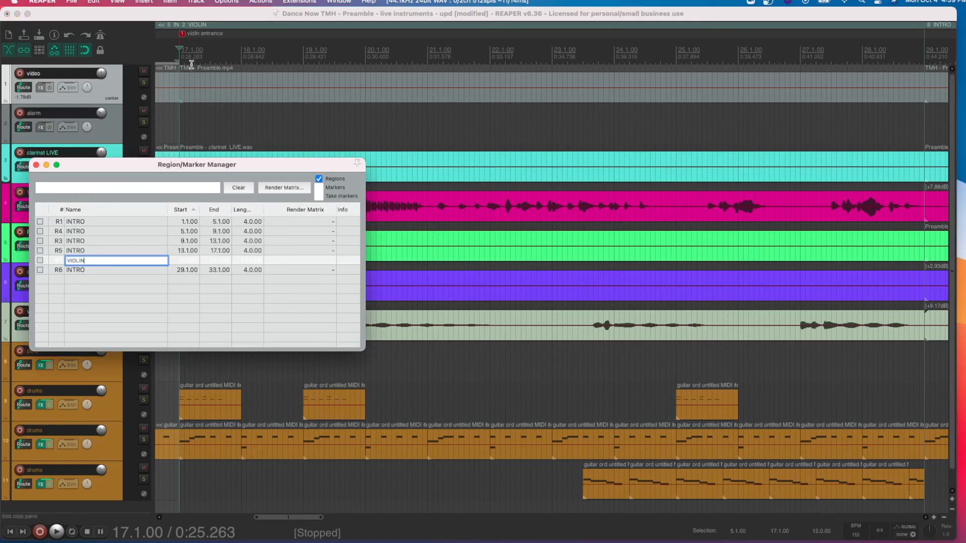
pyautogui.click(36, 165)
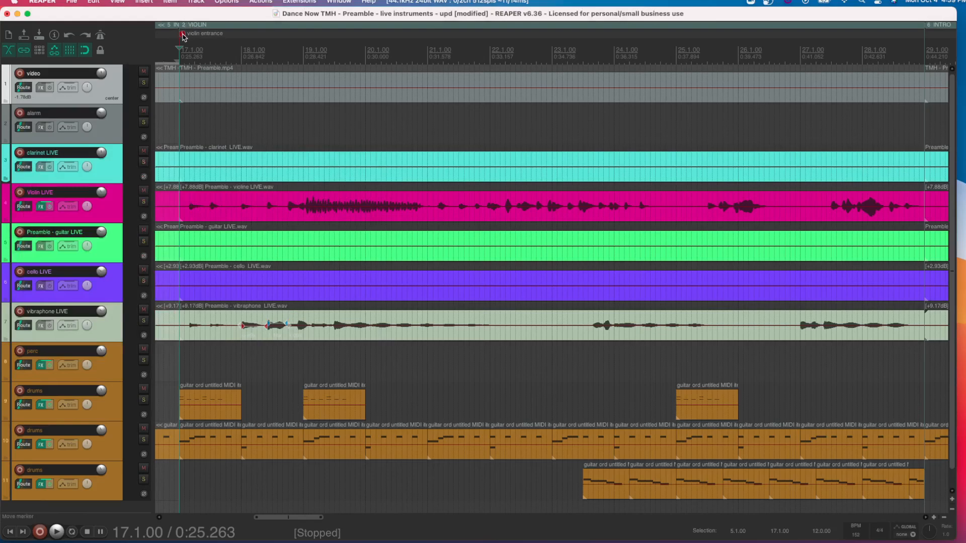
# - Move the violin entrance marker back to about 13.1.00 and return it to 17.1.00
pyautogui.hscroll(-6, 209, 54)
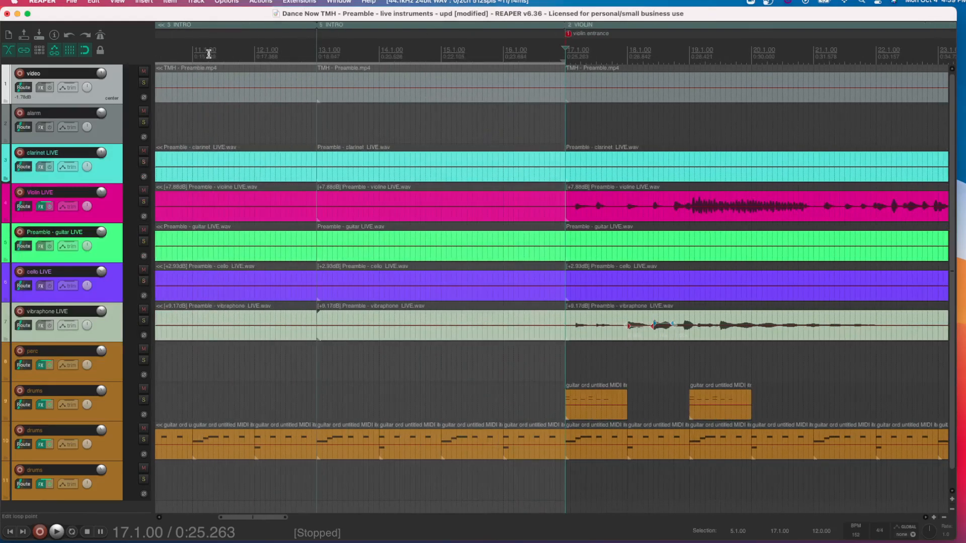
pyautogui.scroll(-5, 209, 54)
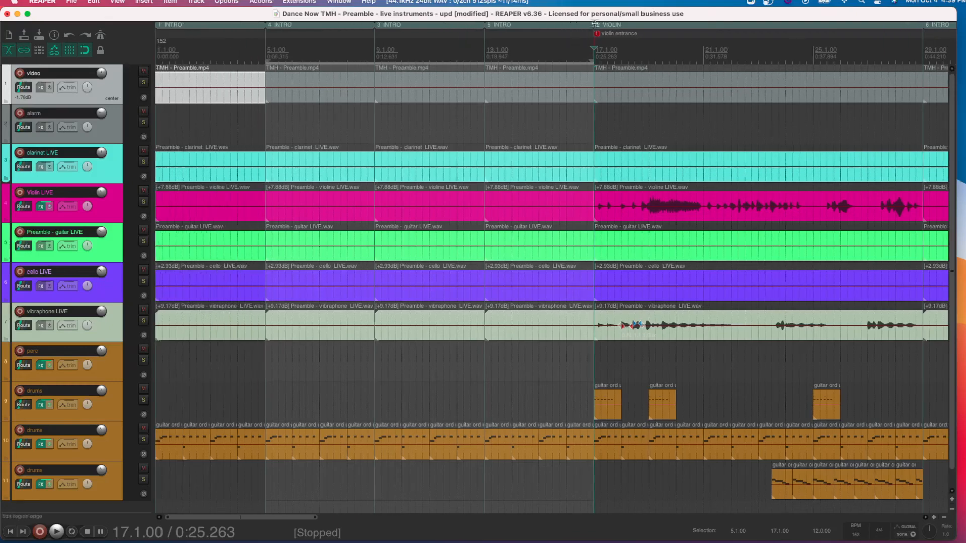
pyautogui.hscroll(3, 597, 39)
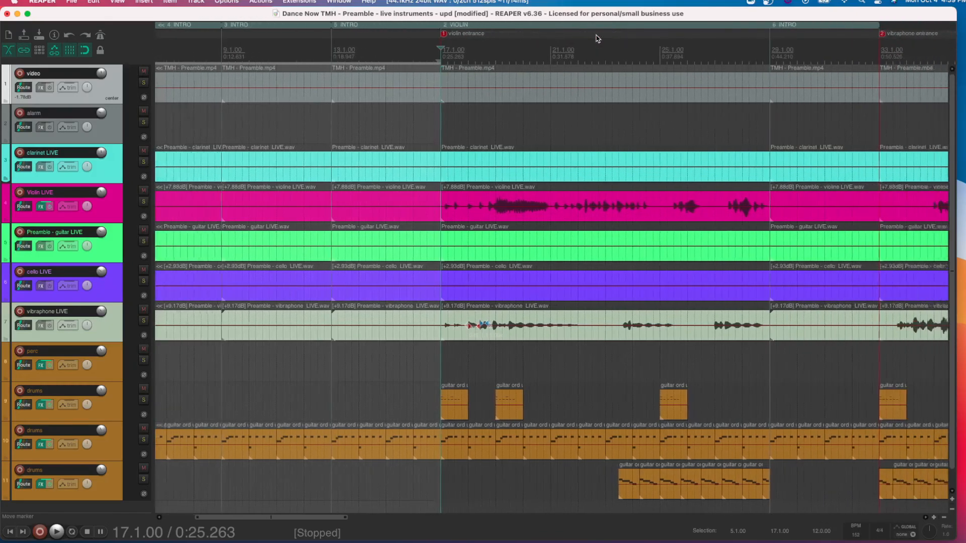
pyautogui.hscroll(3, 597, 39)
pyautogui.hscroll(-5, 663, 55)
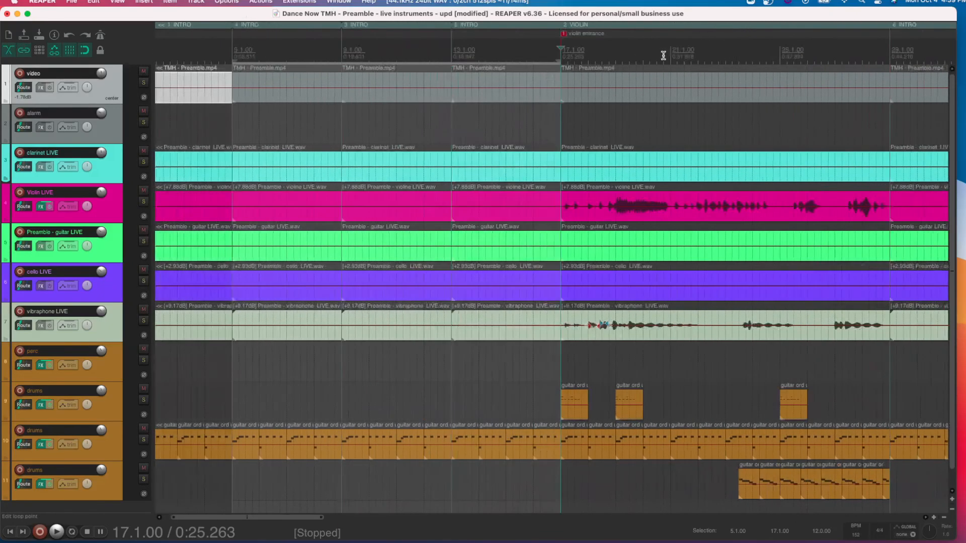
pyautogui.hscroll(-2, 663, 55)
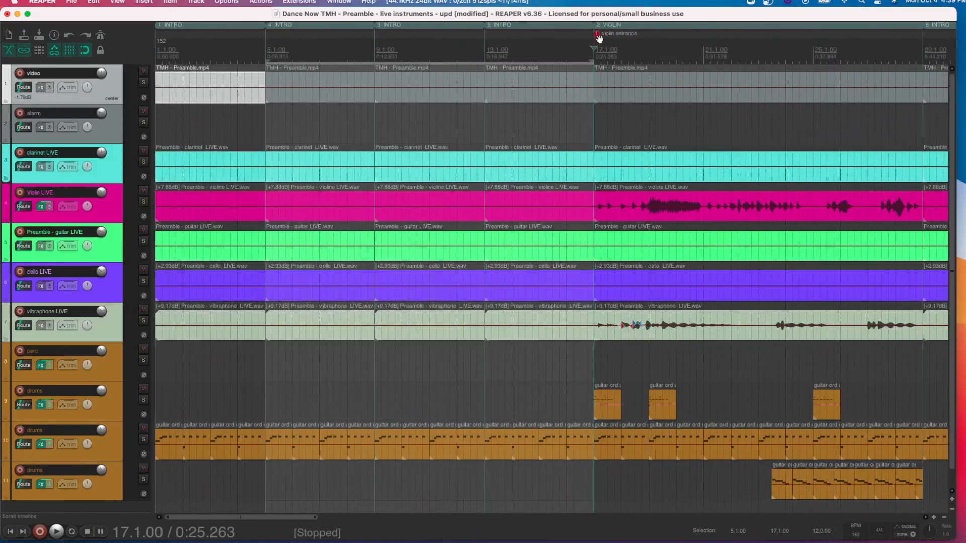
pyautogui.moveTo(599, 37)
pyautogui.mouseDown()
pyautogui.moveTo(597, 47)
pyautogui.moveTo(491, 50)
pyautogui.mouseUp()
pyautogui.moveTo(487, 36); pyautogui.dragTo(595, 51)
pyautogui.scroll(-3, 493, 121)
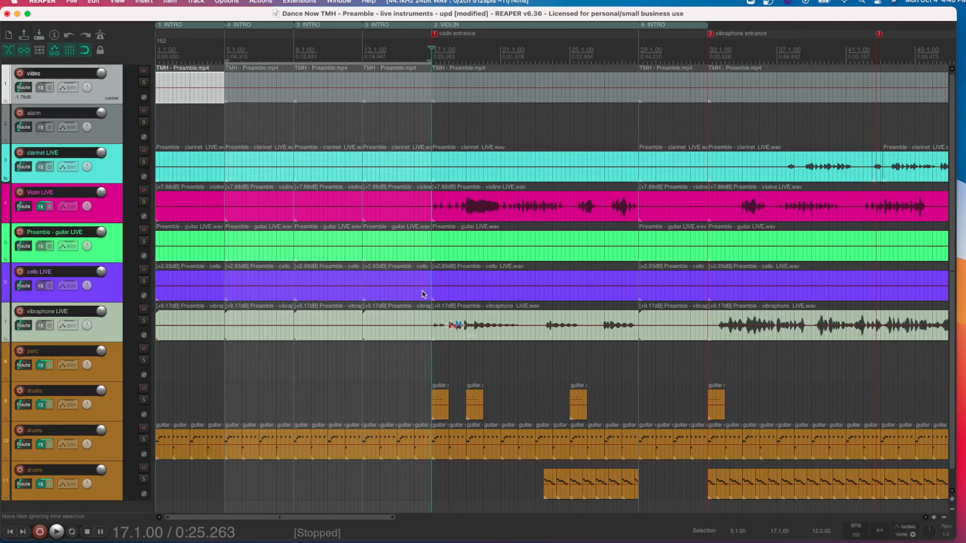
pyautogui.scroll(-3, 425, 296)
pyautogui.hscroll(2, 463, 331)
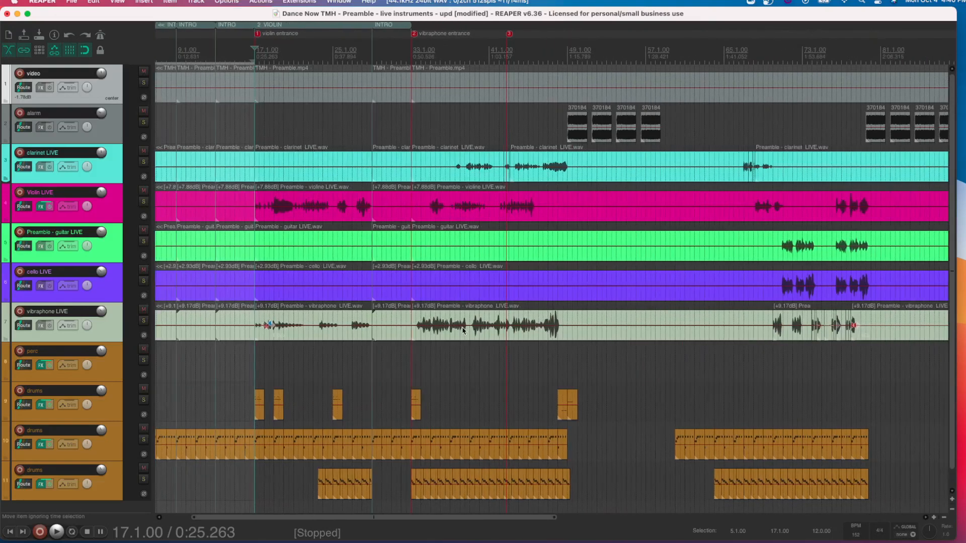